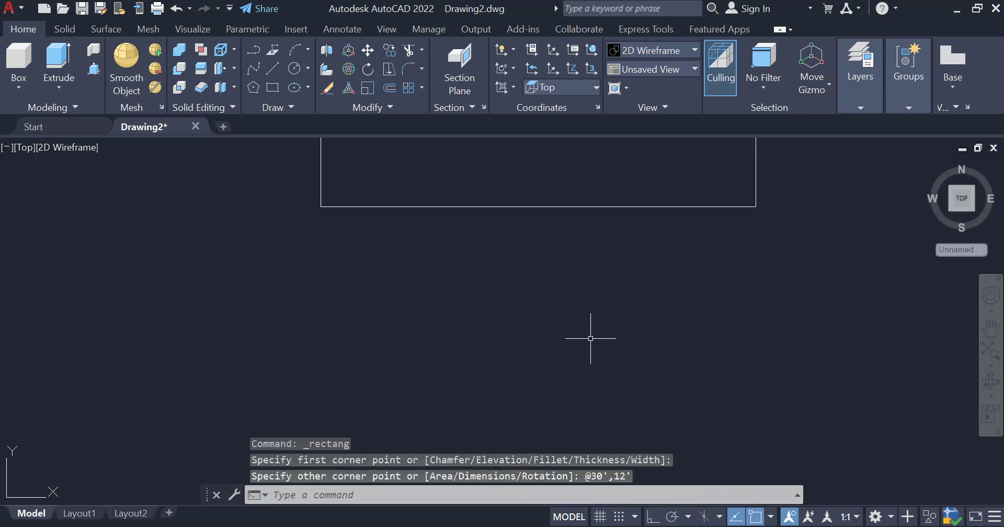
Step: Offset the 30' by 12' rectangle outward by 5" to form the wall outline
scroll(470, 363, down, 4)
scroll(672, 273, up, 2)
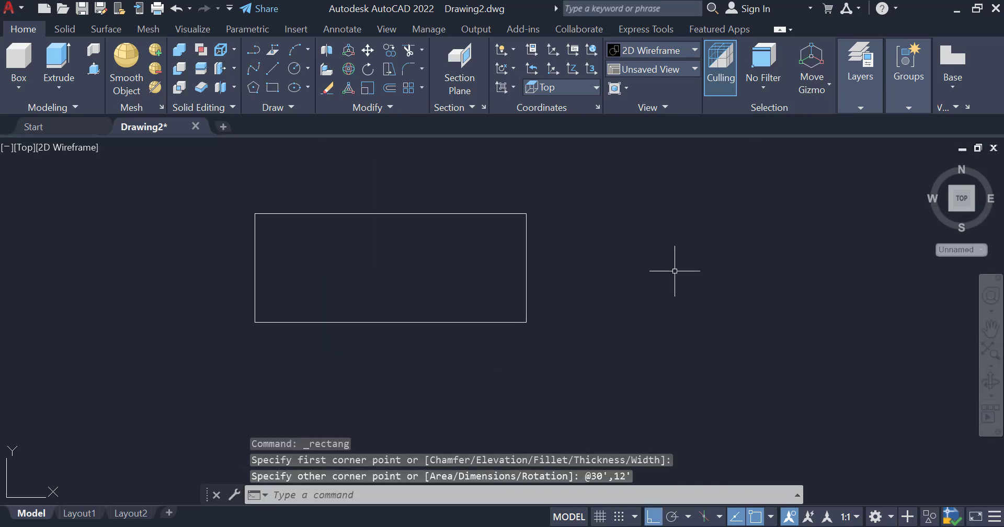
text(o)
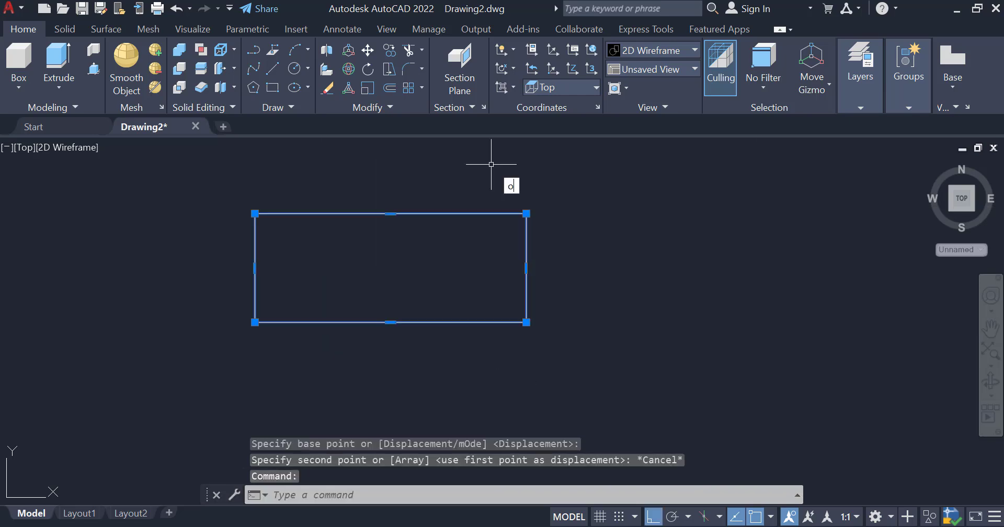
key(Return)
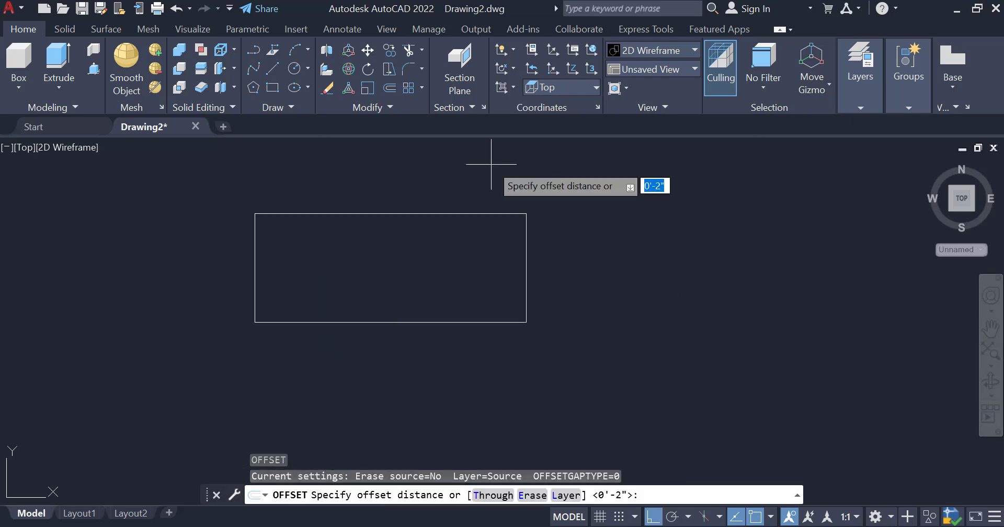
text(5)
key(Return)
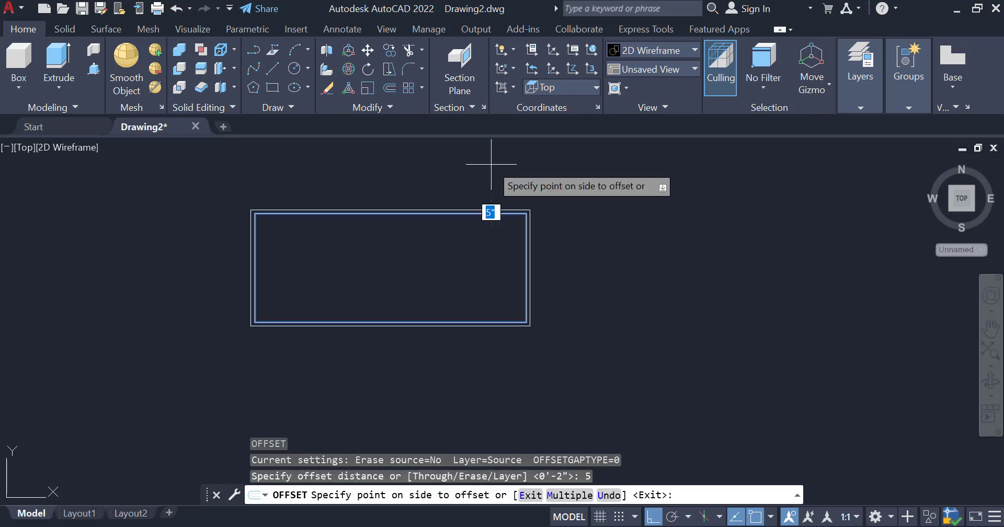
click(491, 163)
scroll(348, 202, up, 2)
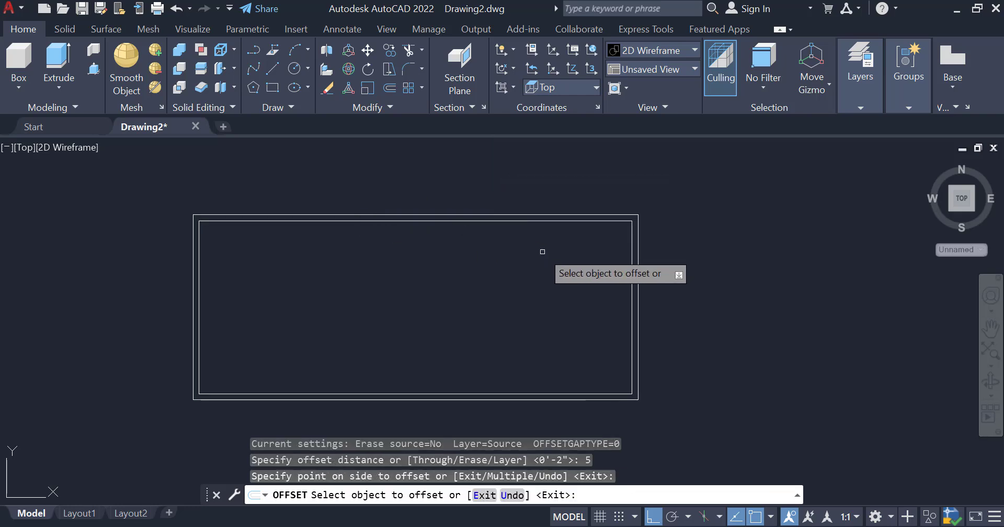
key(Escape)
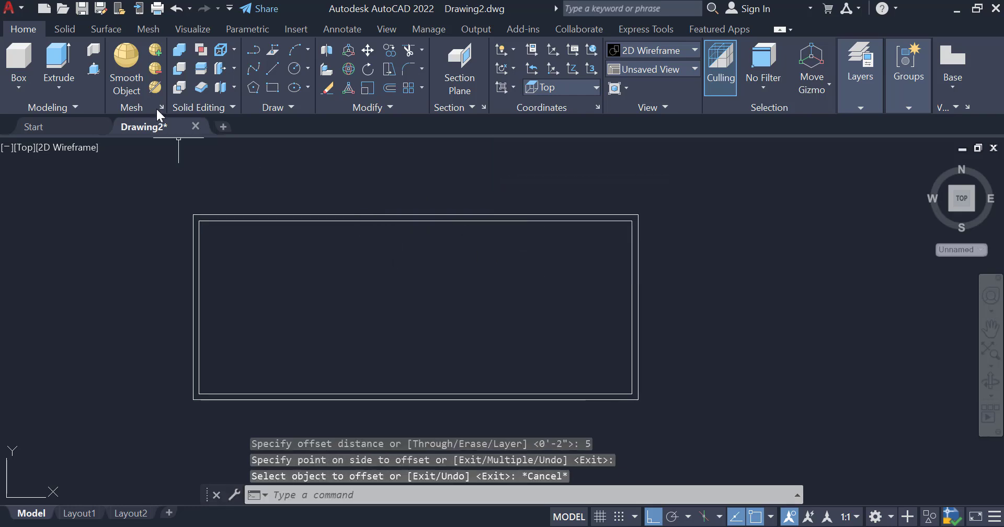
Step: Draw a vertical line between the midpoints of the outer rectangle's upper and lower edges
click(271, 70)
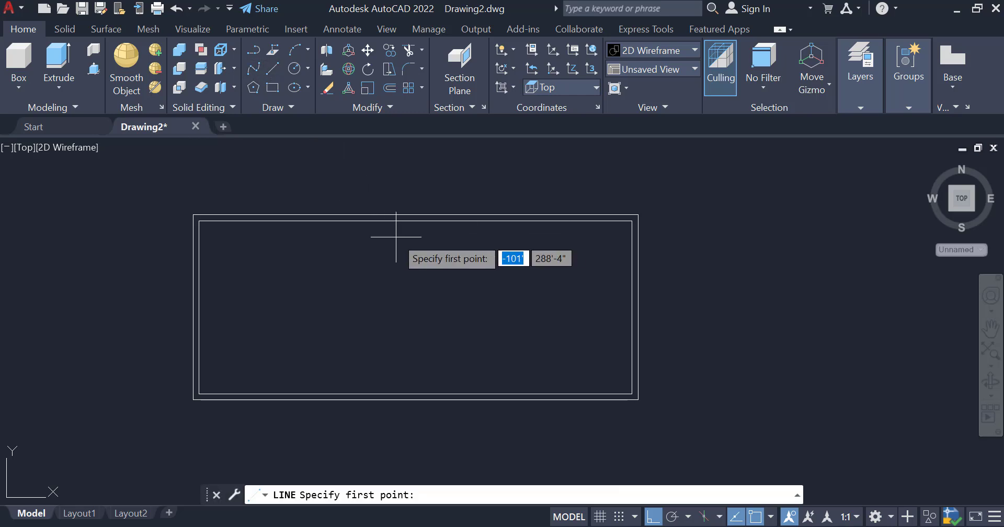
click(415, 215)
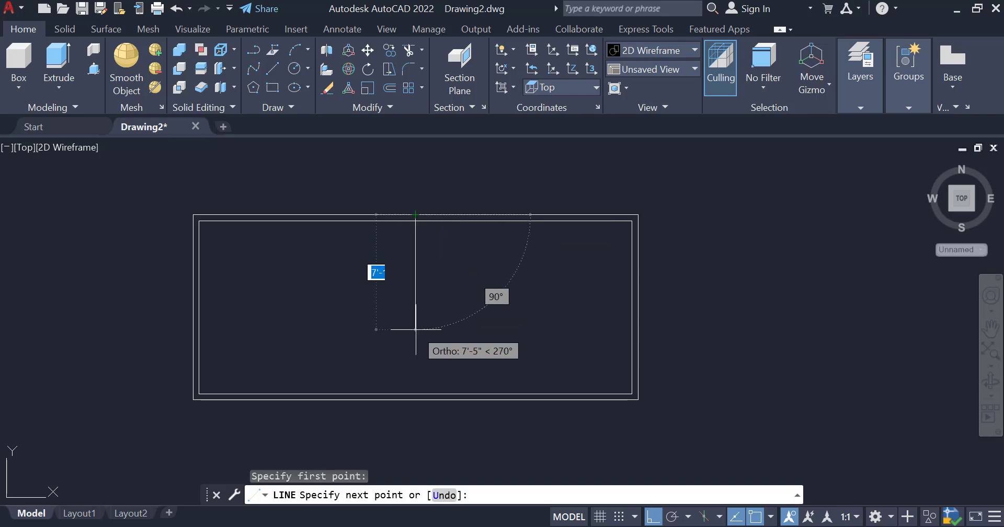
click(415, 399)
key(Return)
scroll(484, 277, down, 2)
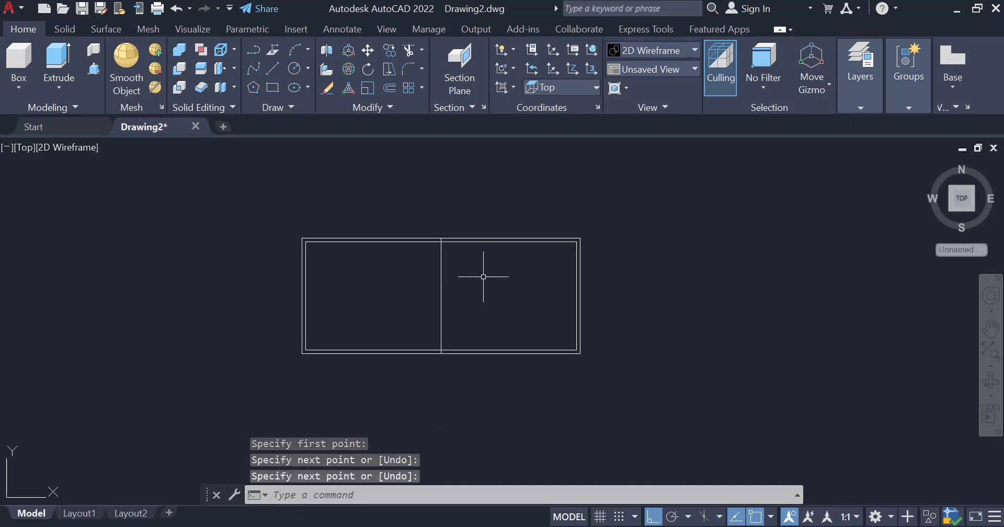
scroll(483, 302, up, 2)
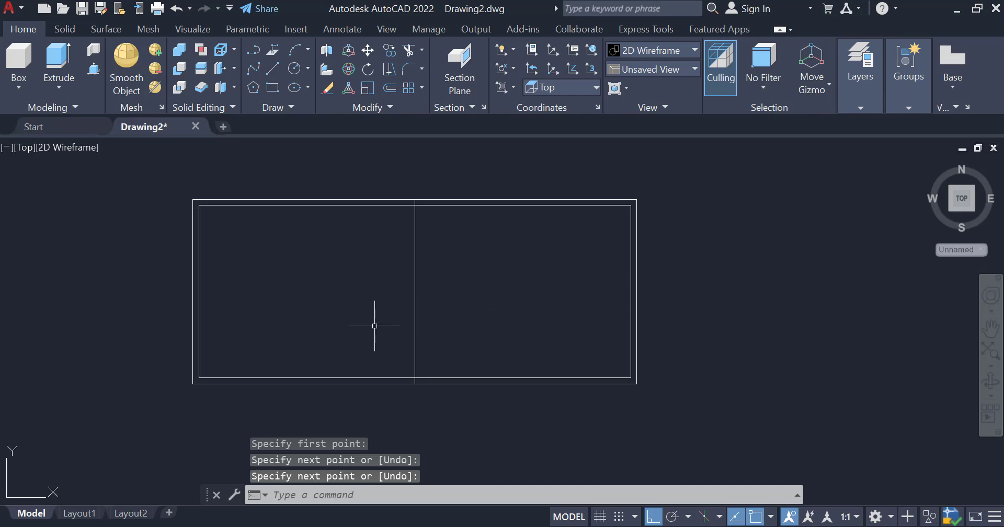
Step: Try the SW Isometric view of the plan and undo the view change
click(24, 147)
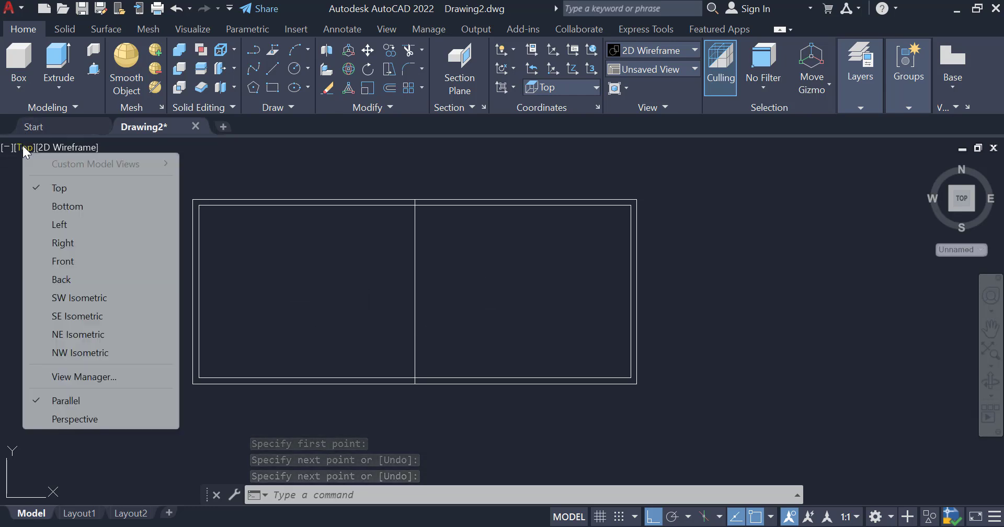
click(96, 298)
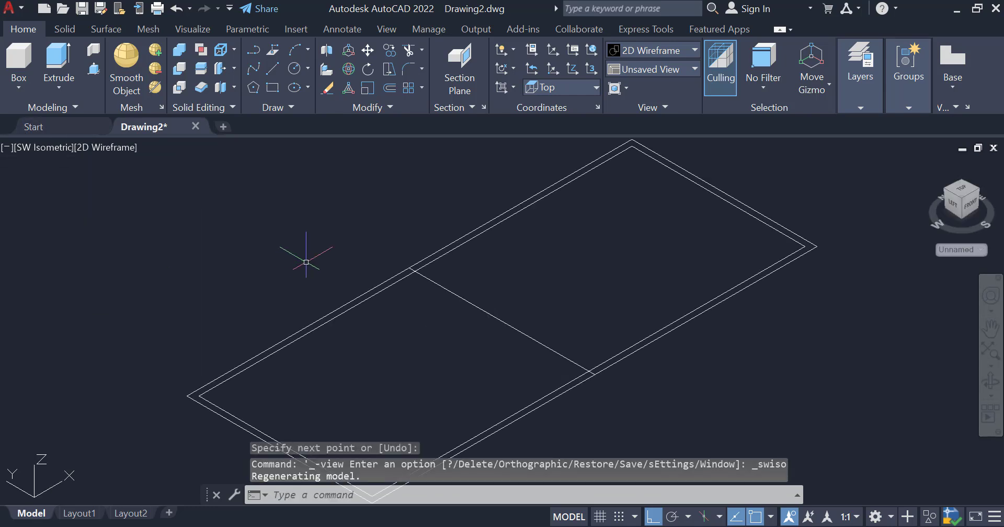
scroll(321, 296, up, 2)
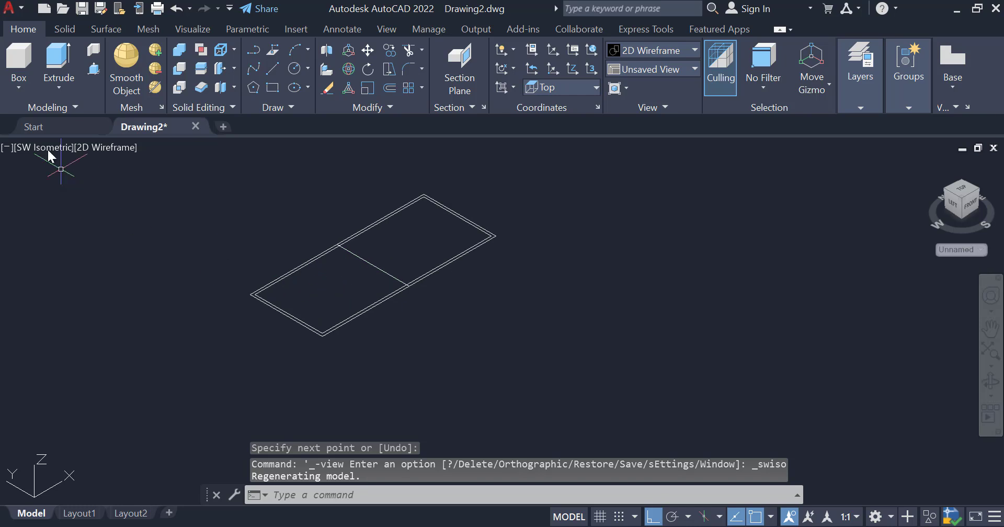
scroll(149, 184, up, 3)
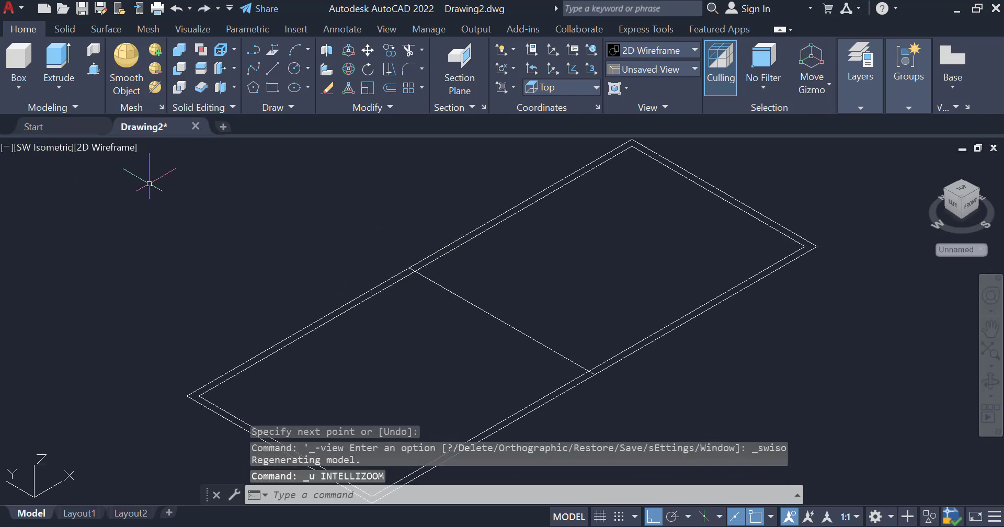
key(ctrl+z)
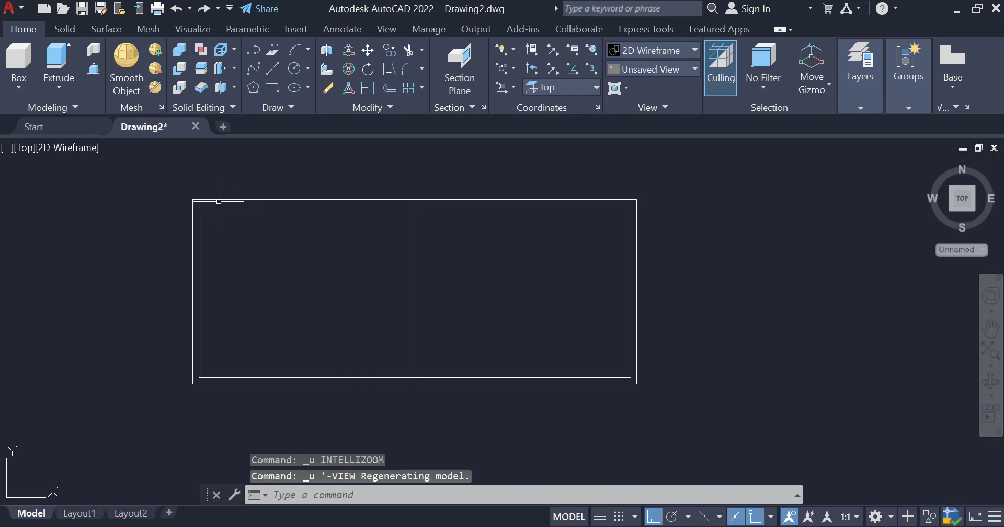
Step: Draw a 10" by 10" column square at the upper-left outer corner of the wall outline
scroll(232, 200, up, 2)
scroll(226, 219, down, 2)
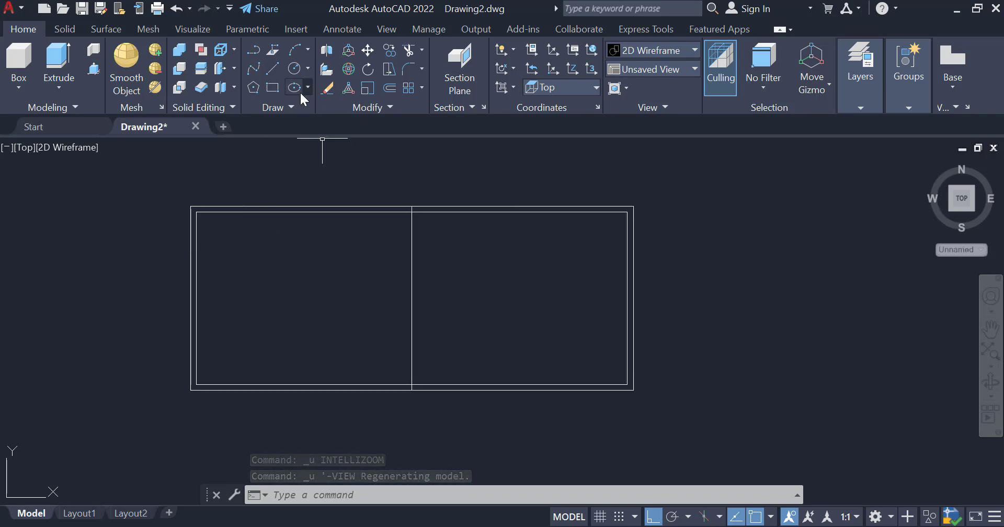
click(273, 87)
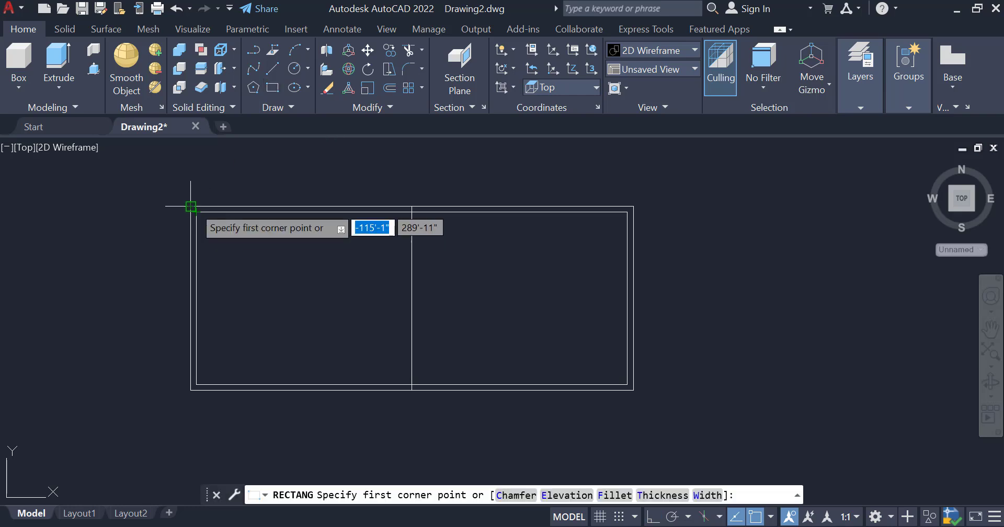
click(190, 206)
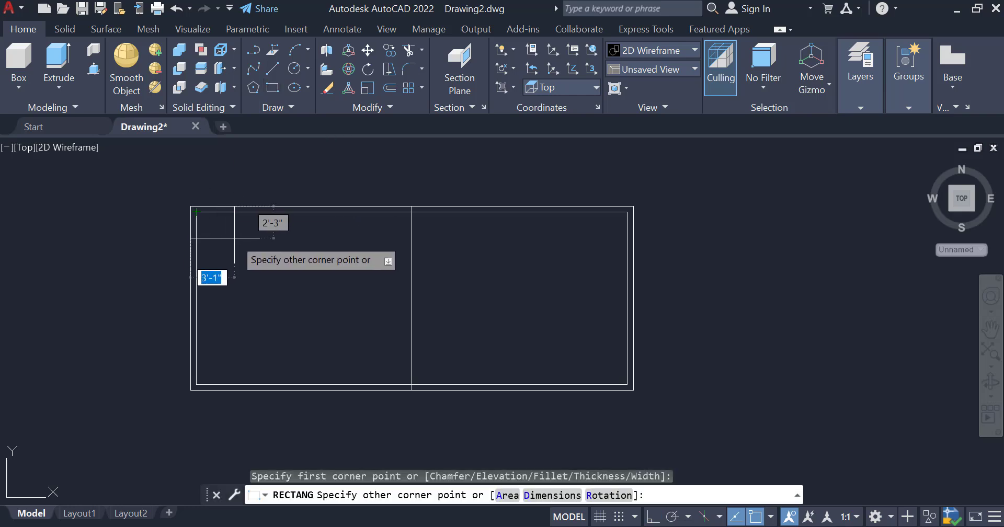
text(10)
key(Tab)
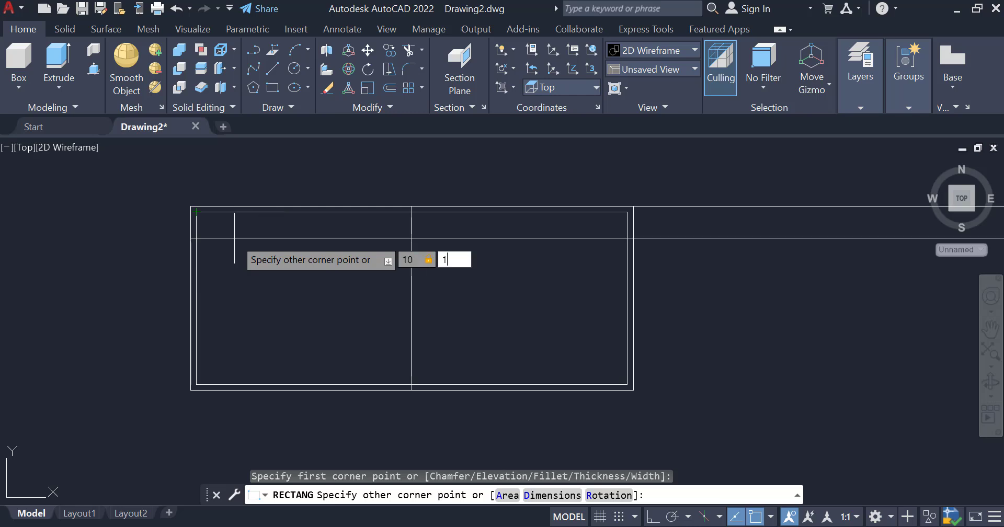
text(10)
key(Return)
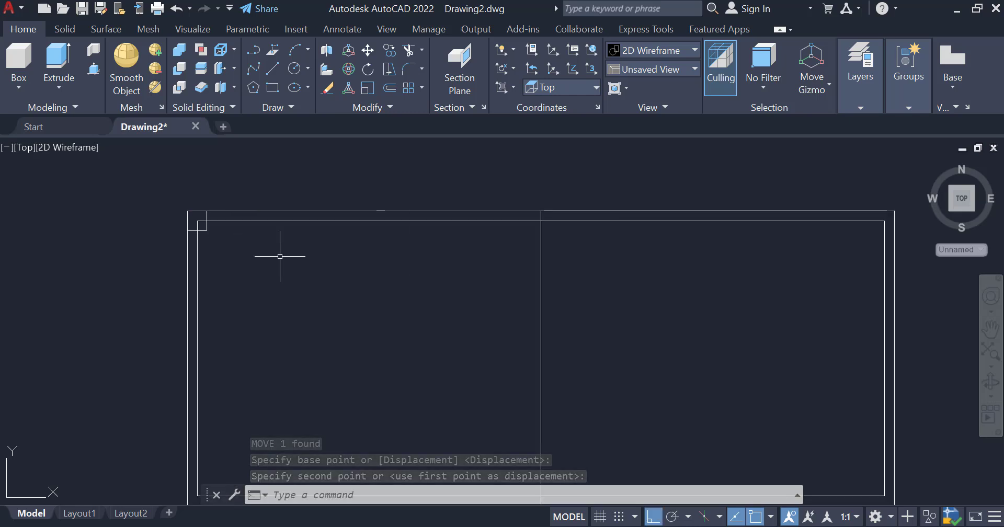
Step: Trim the inner wall outline where it crosses the upper-left column square
text(TR)
key(Return)
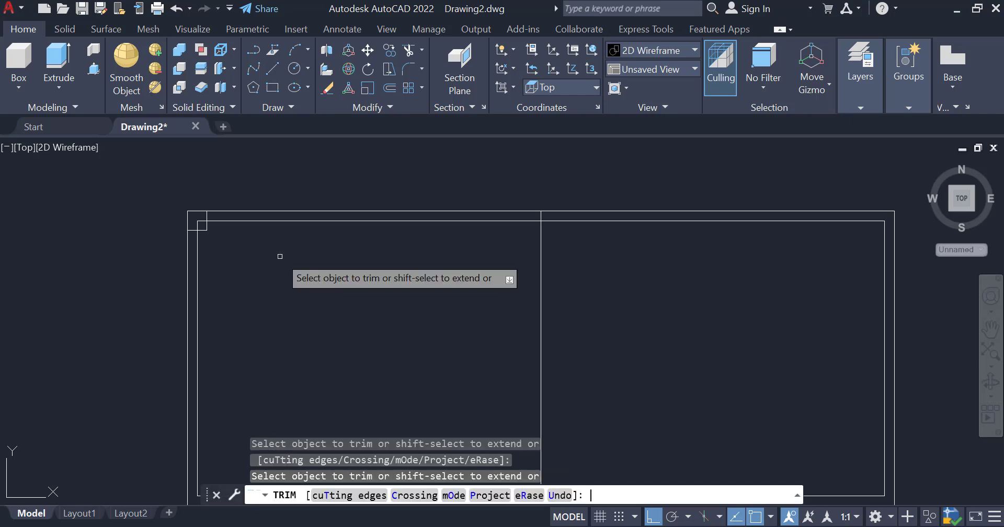
scroll(207, 248, up, 2)
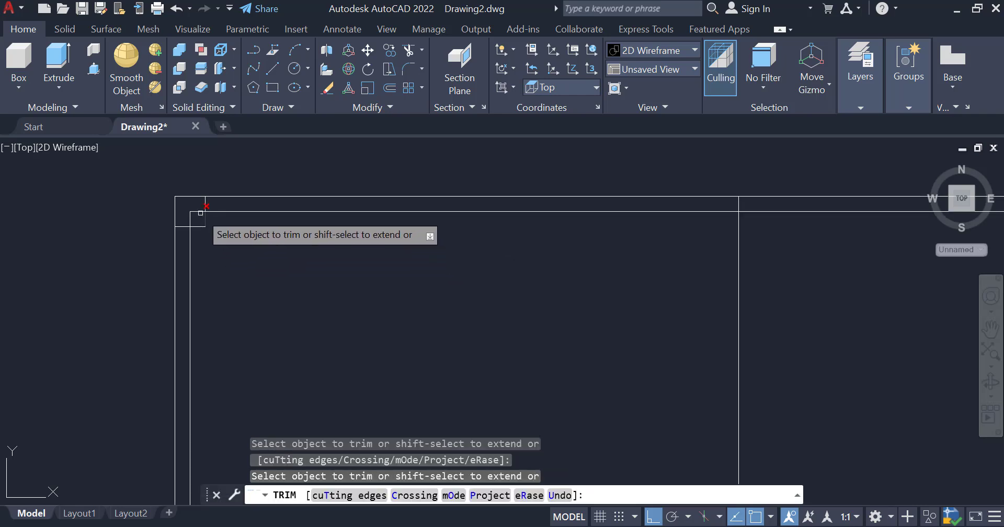
click(199, 211)
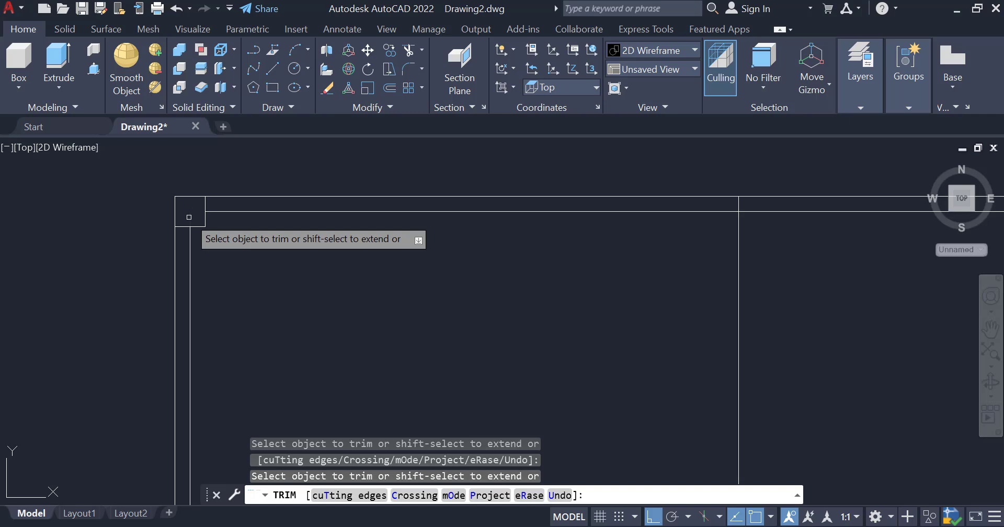
key(Escape)
Step: Mirror the upper-left column square across the plan's horizontal midline to the lower-left corner, keeping the source object
scroll(346, 306, down, 2)
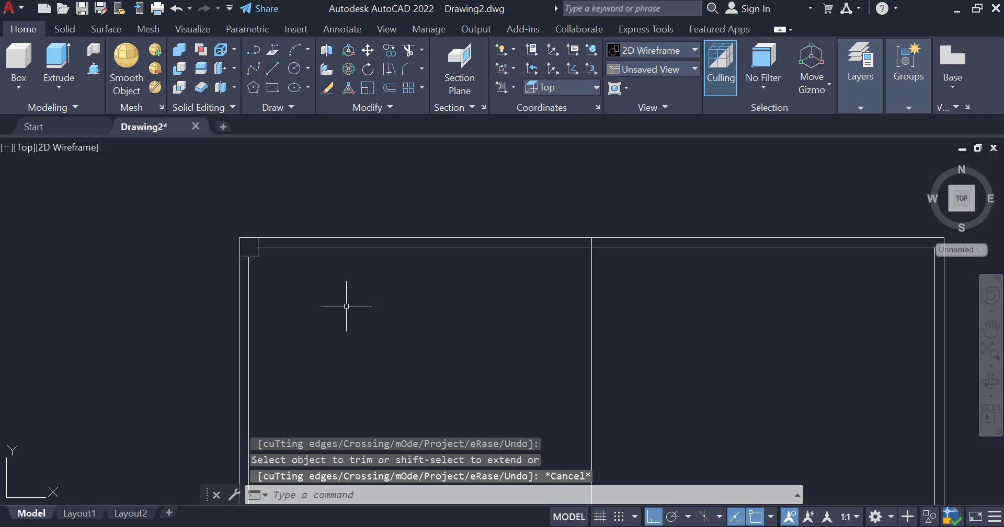
scroll(359, 277, down, 2)
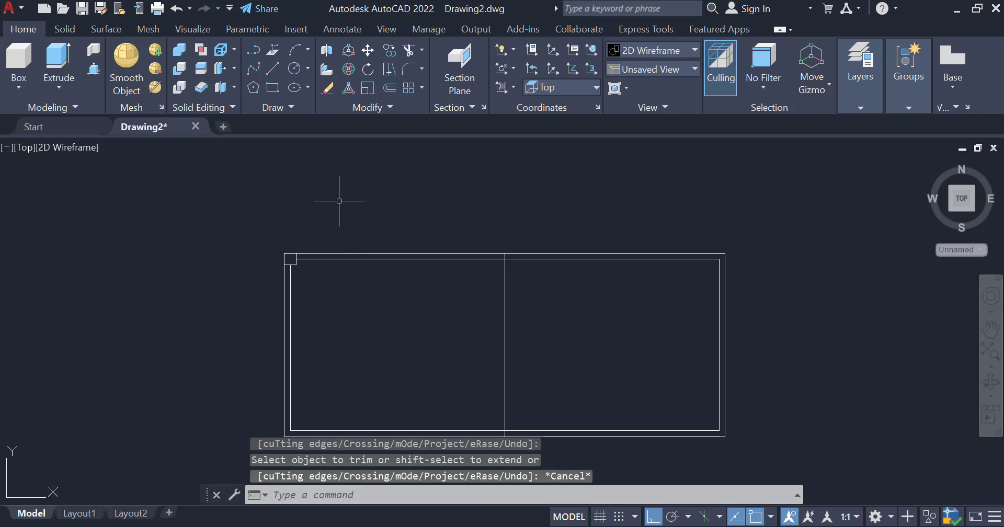
scroll(340, 201, down, 2)
scroll(324, 217, up, 4)
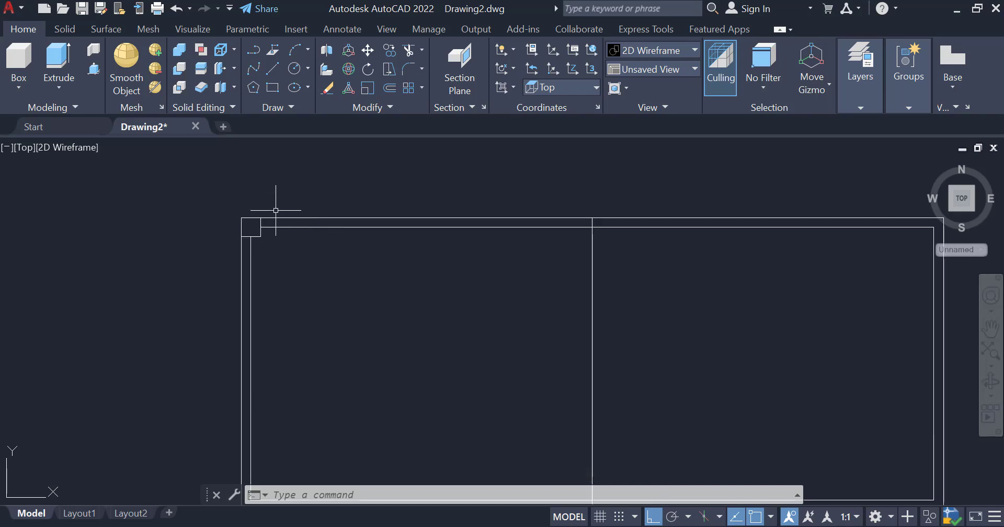
scroll(256, 209, down, 2)
click(236, 197)
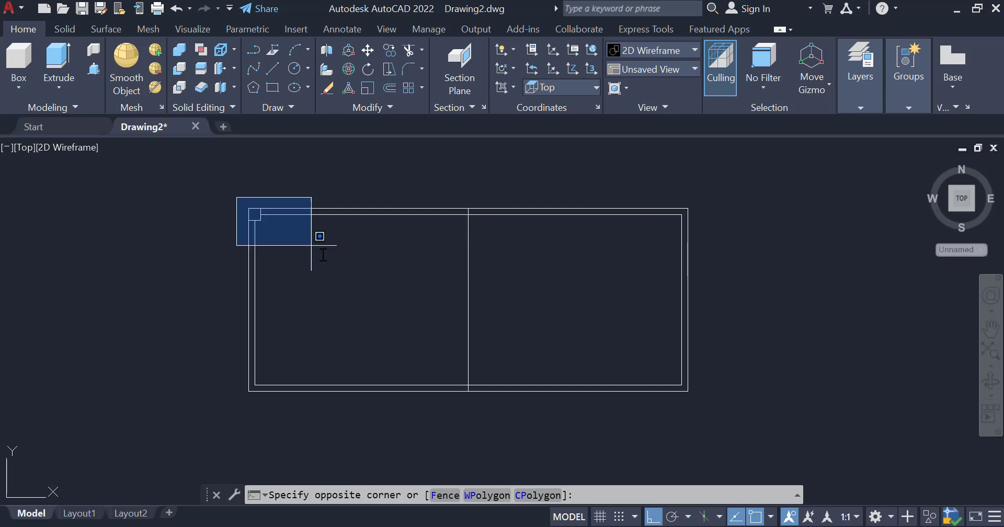
click(321, 252)
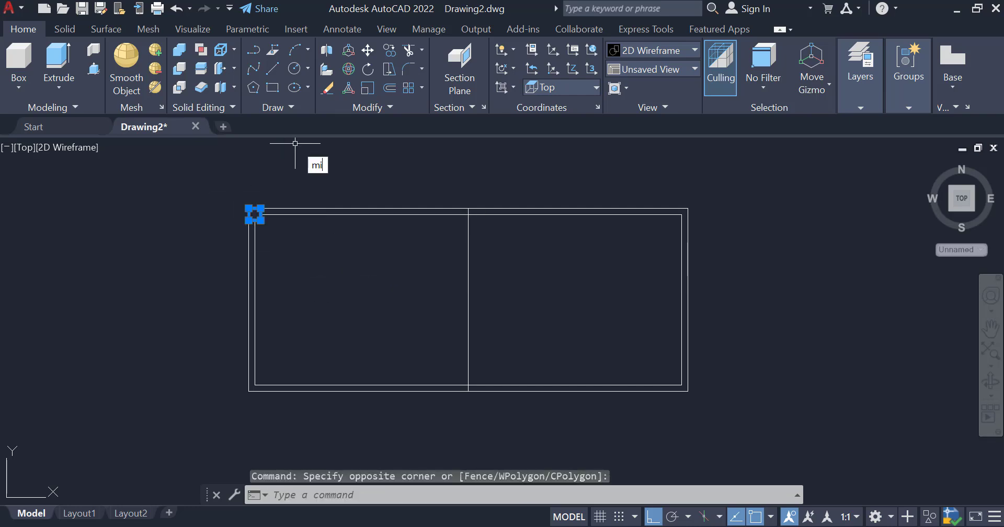
text(mi)
key(Return)
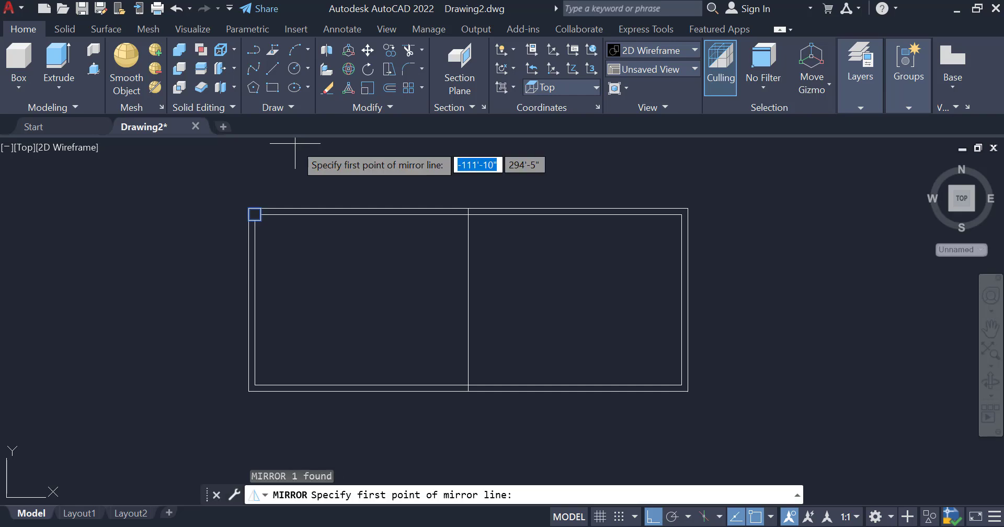
click(248, 300)
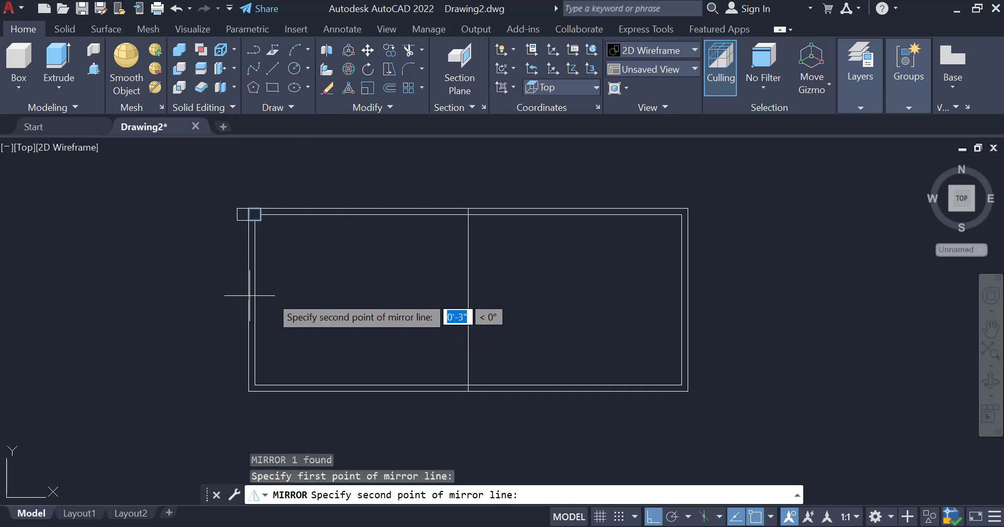
click(688, 300)
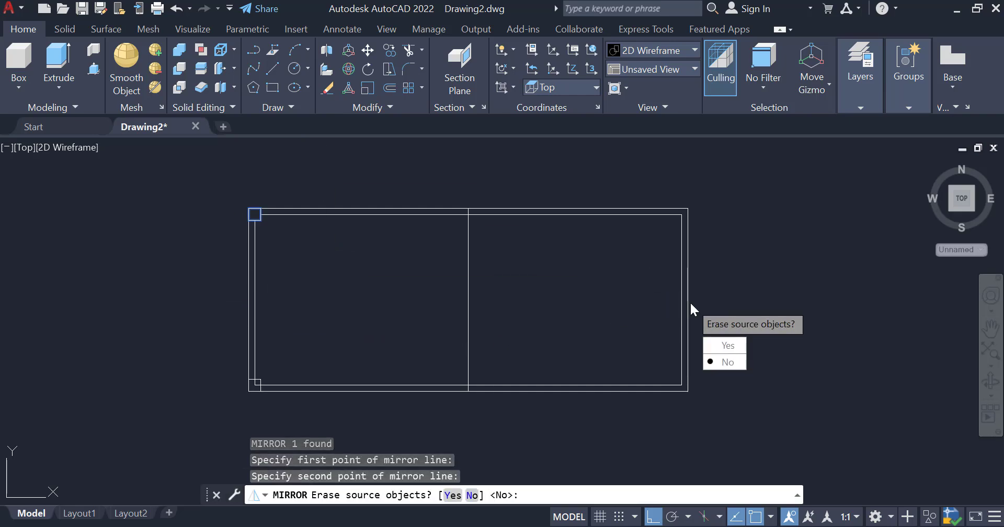
click(713, 362)
Step: Copy both left column squares from the upper square's top-edge midpoint to the upper end of the central vertical line
drag(194, 193, 351, 396)
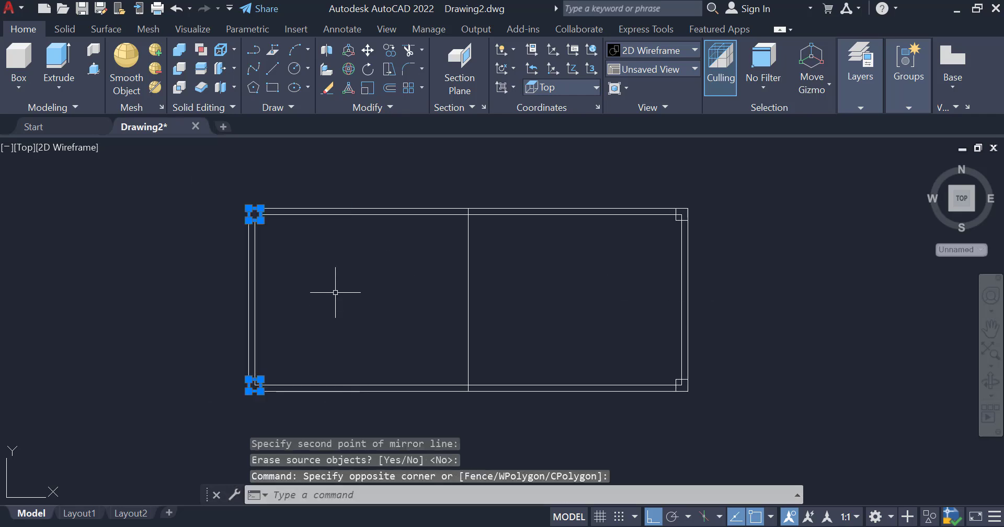
text(CO)
key(Return)
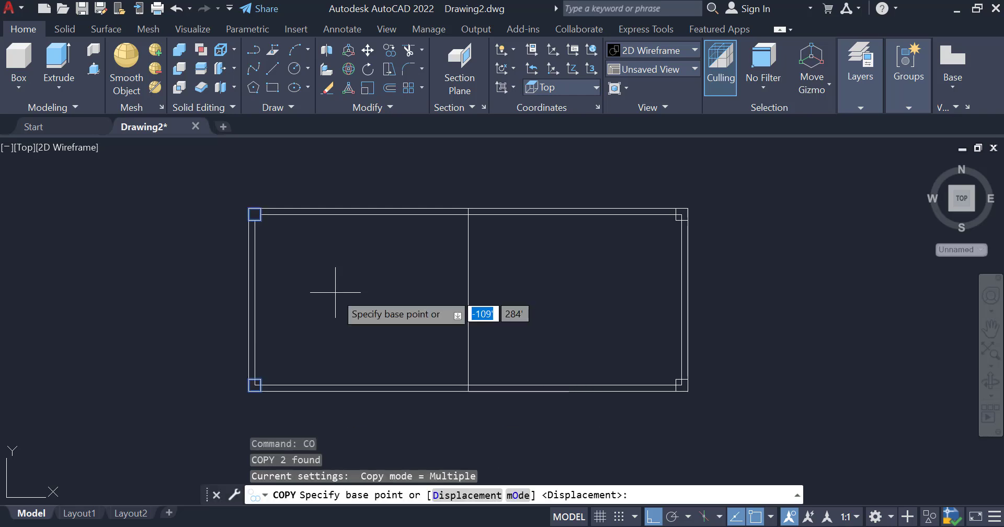
click(254, 210)
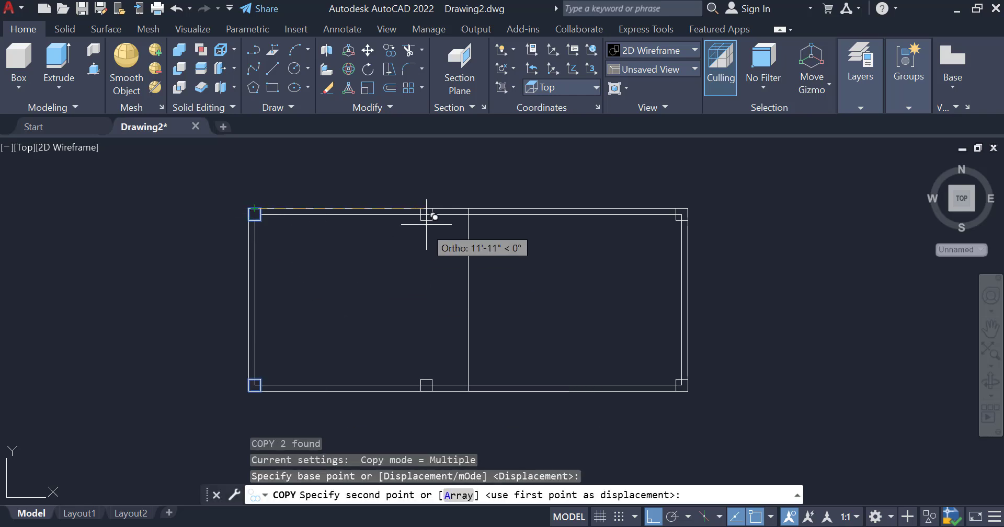
click(469, 209)
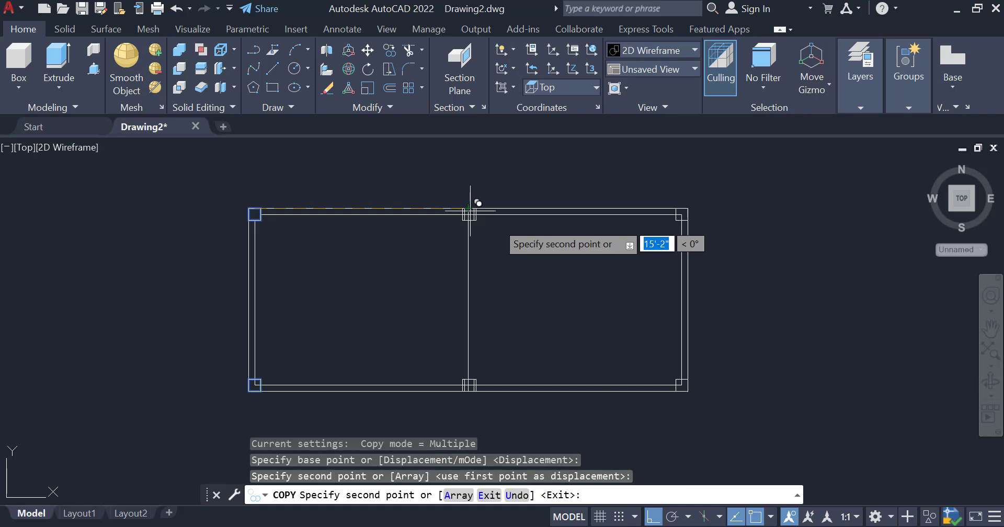
Step: Offset the upper-left column square 1.5" inward
key(Escape)
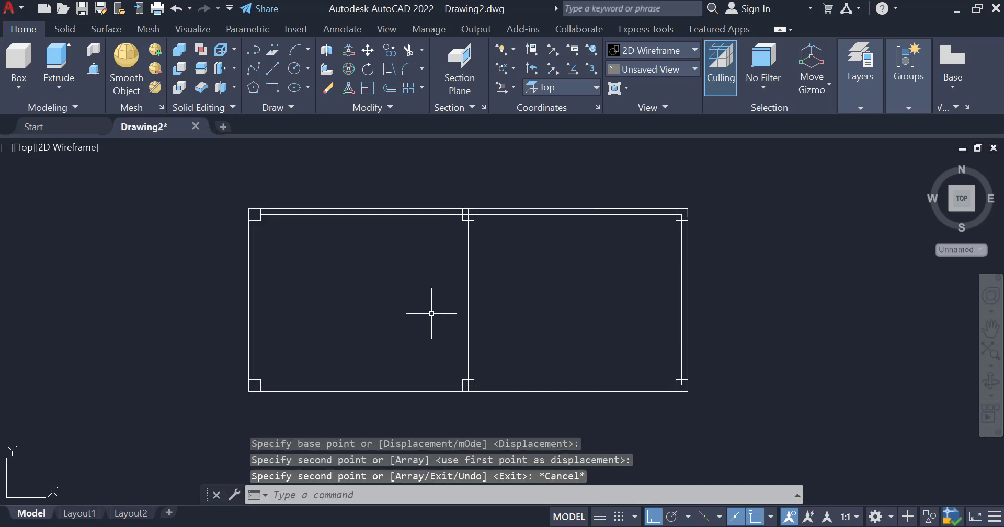
scroll(272, 248, up, 4)
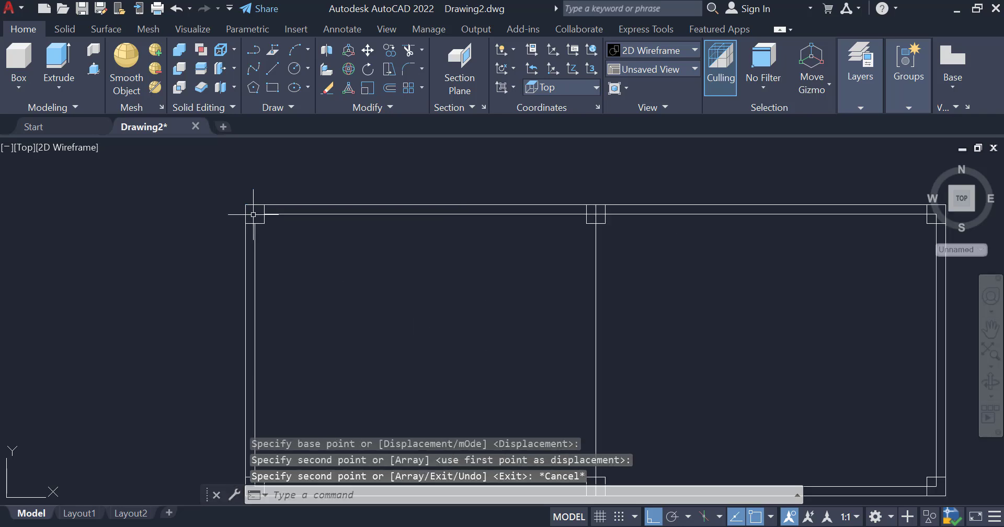
click(263, 198)
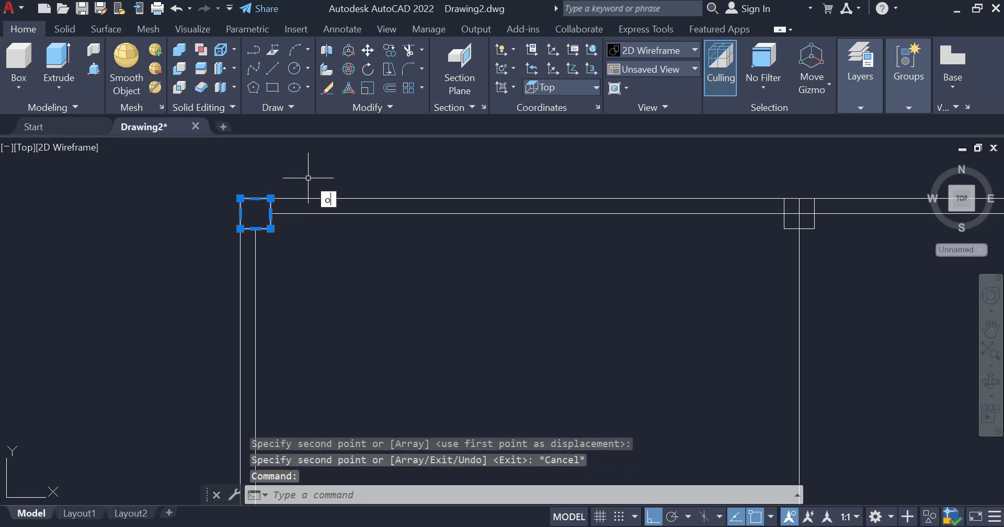
text(o)
key(Return)
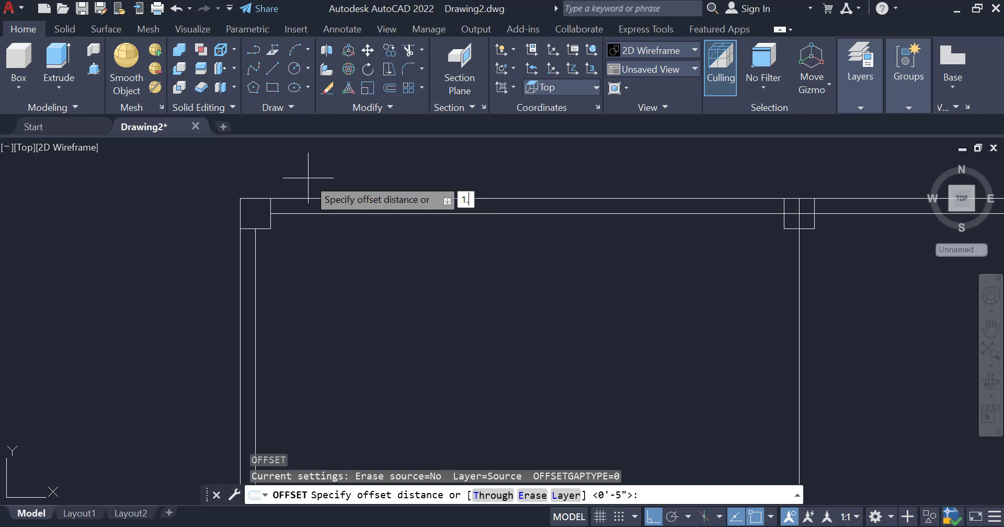
text(1.5)
key(Return)
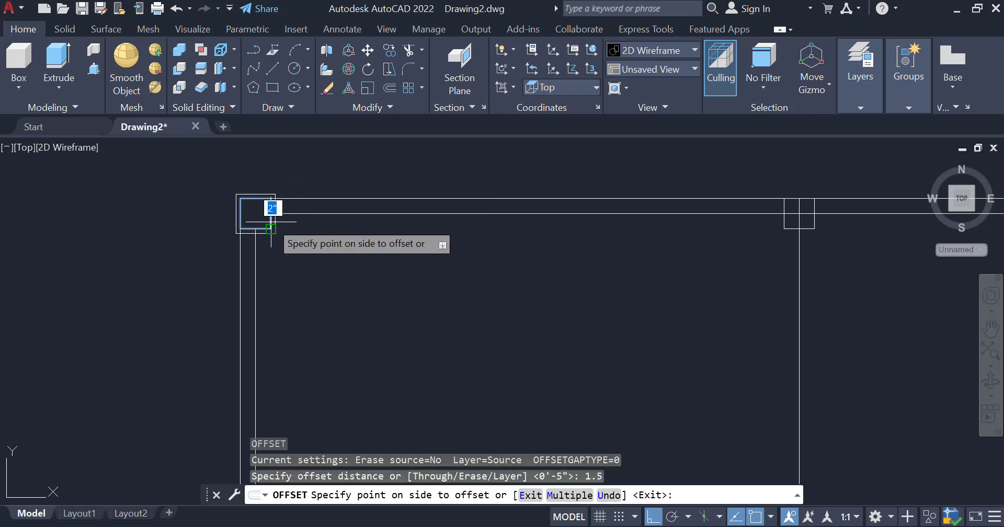
scroll(267, 213, up, 4)
click(248, 209)
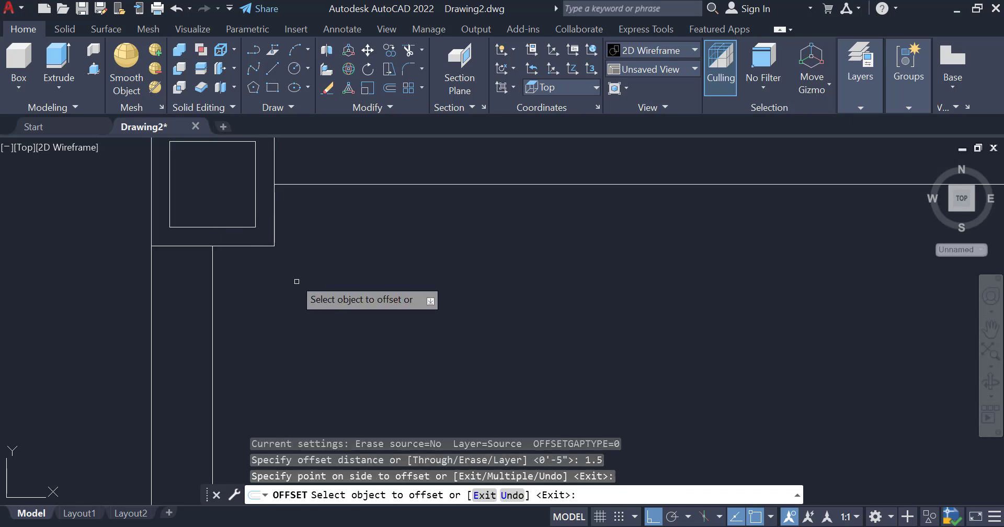
scroll(336, 292, down, 4)
scroll(303, 224, down, 4)
scroll(332, 208, up, 4)
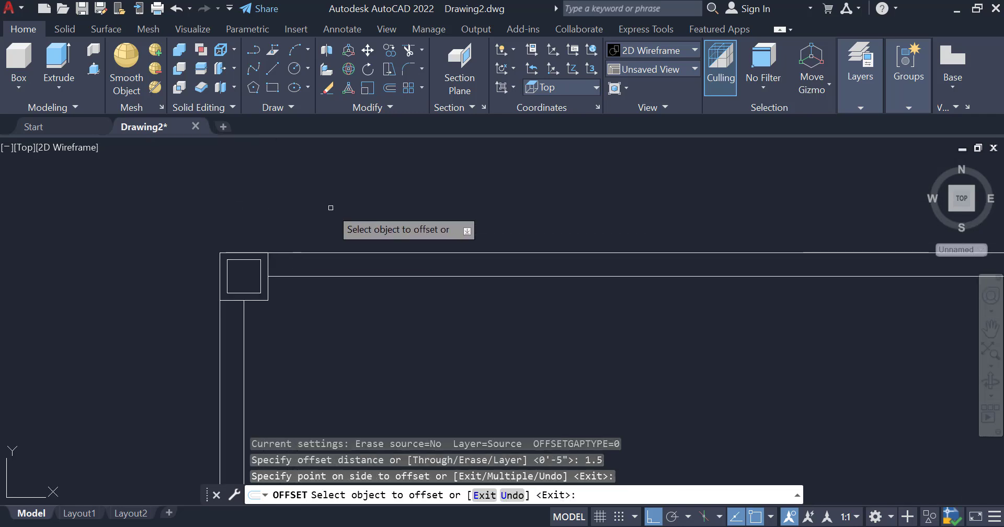
key(Escape)
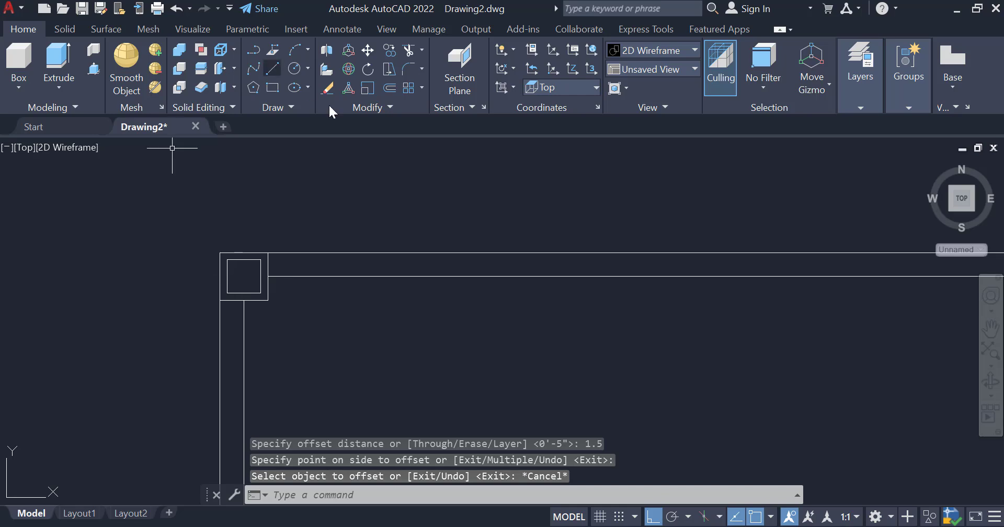
Step: Draw a circle of radius 0.4" centred on the upper-right corner of the inner offset square
click(295, 69)
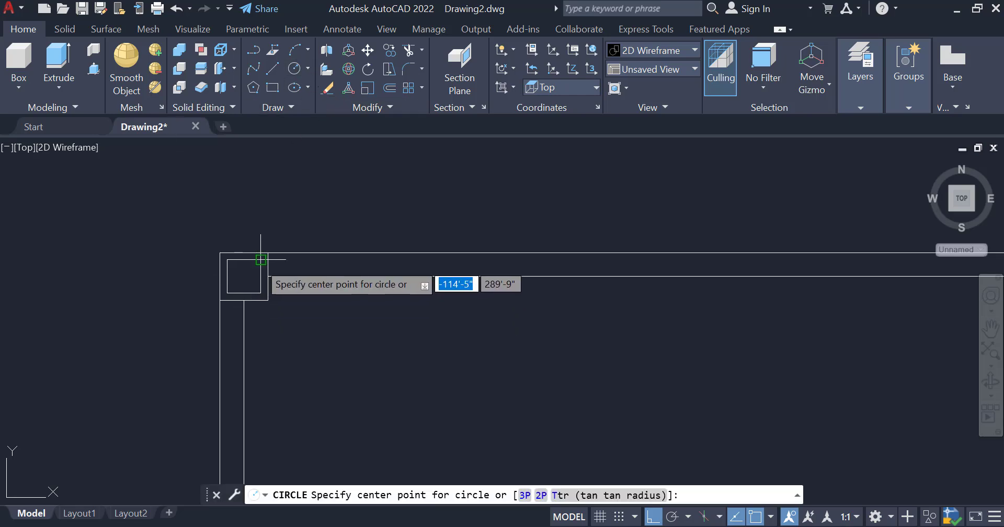
click(260, 260)
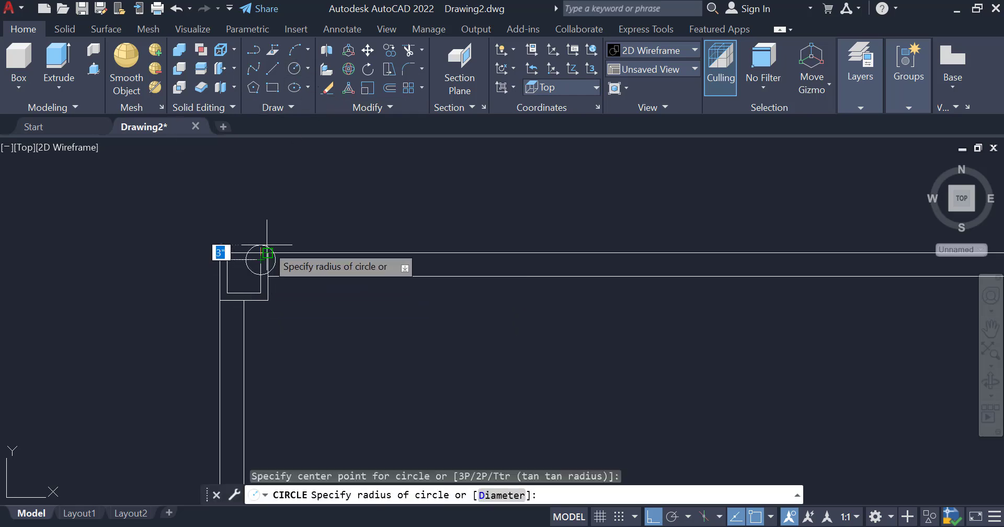
text(.)
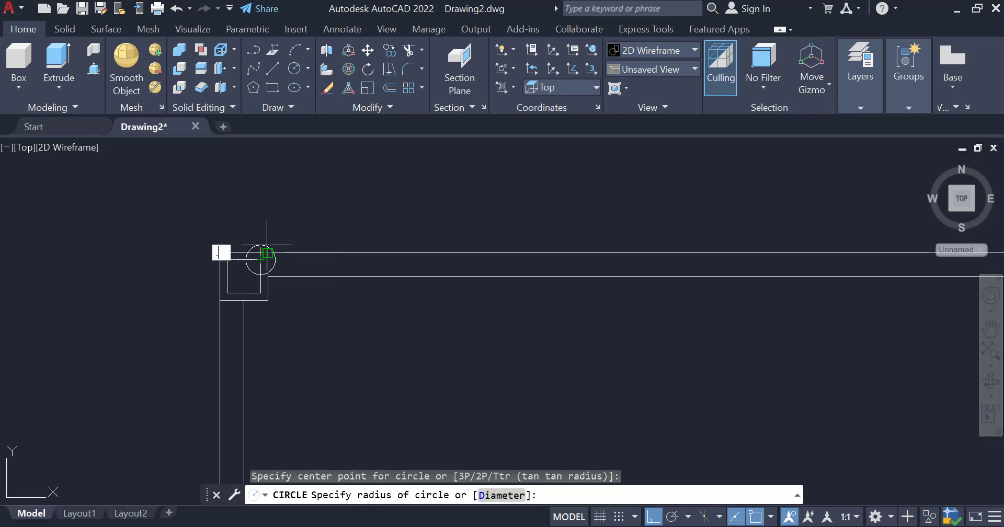
text(4)
key(Return)
scroll(266, 245, up, 4)
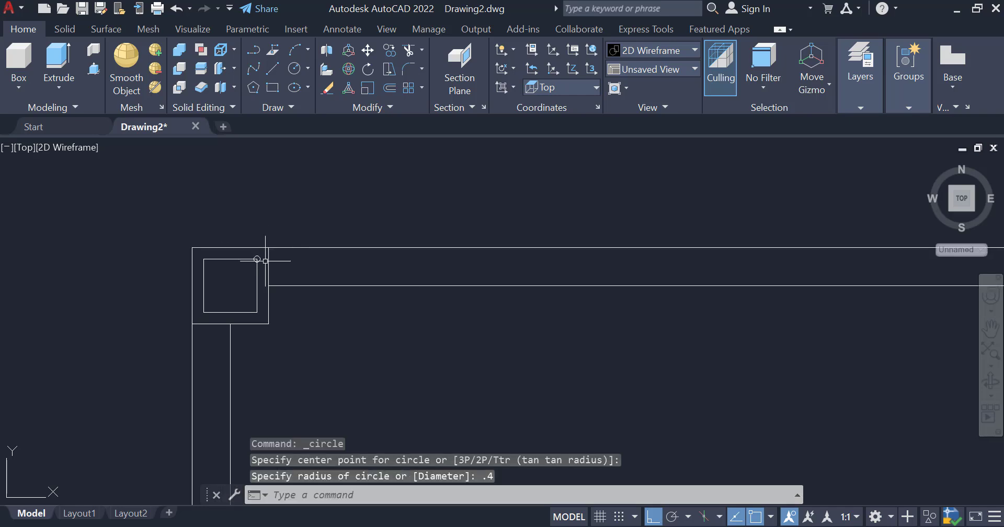
Step: Mirror the small circle across the inner square's horizontal midline, keeping the source object
click(251, 258)
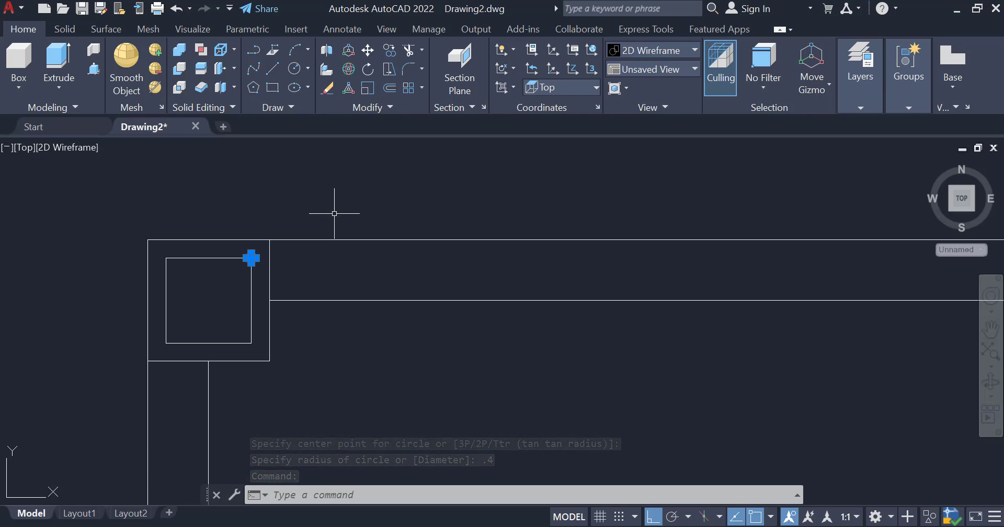
text(MI)
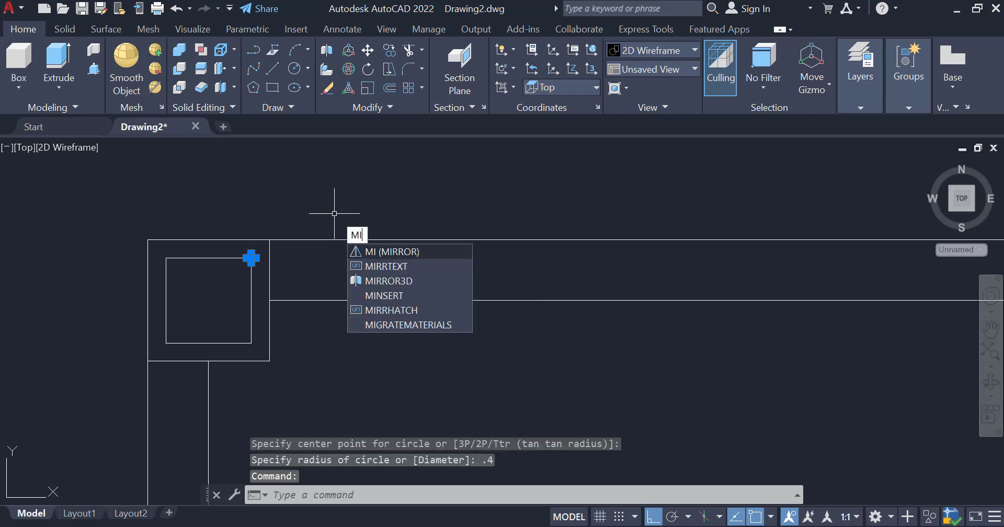
key(Return)
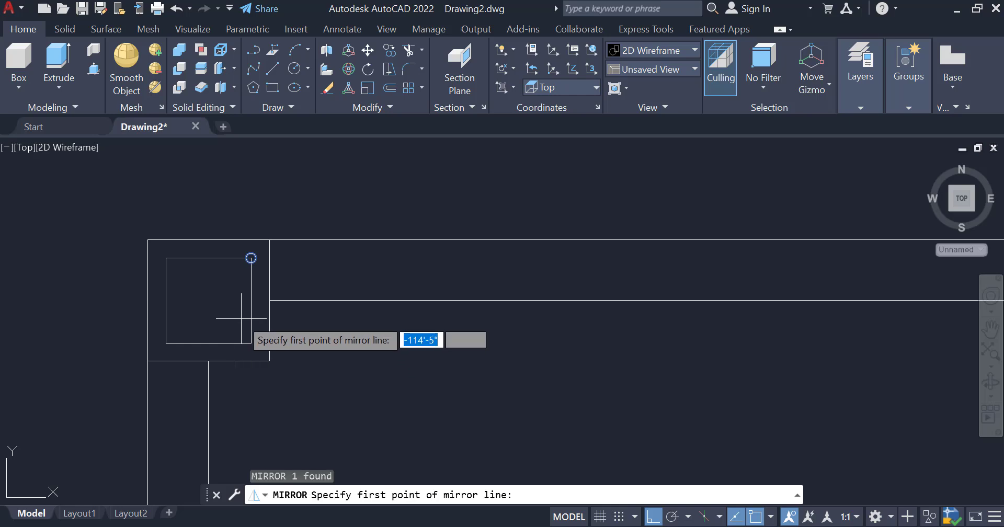
click(251, 300)
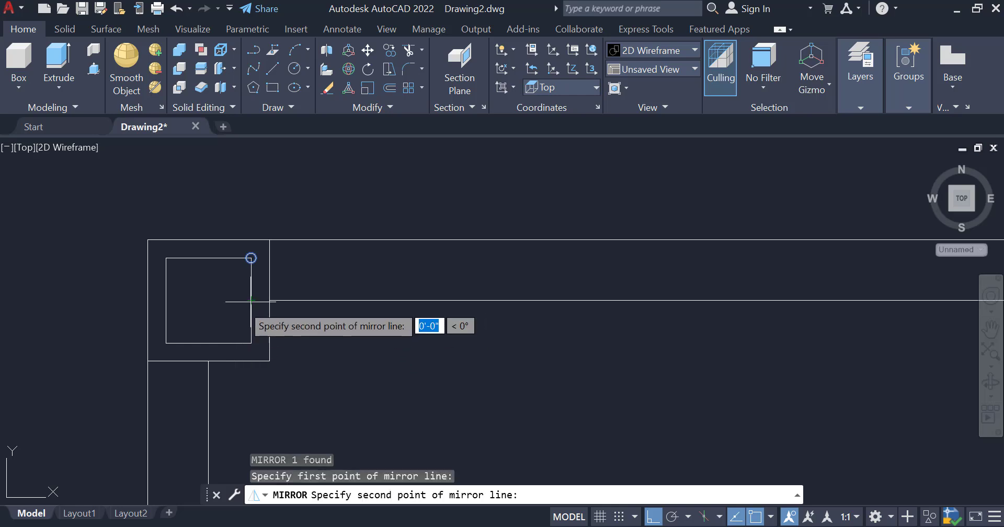
click(166, 299)
click(198, 356)
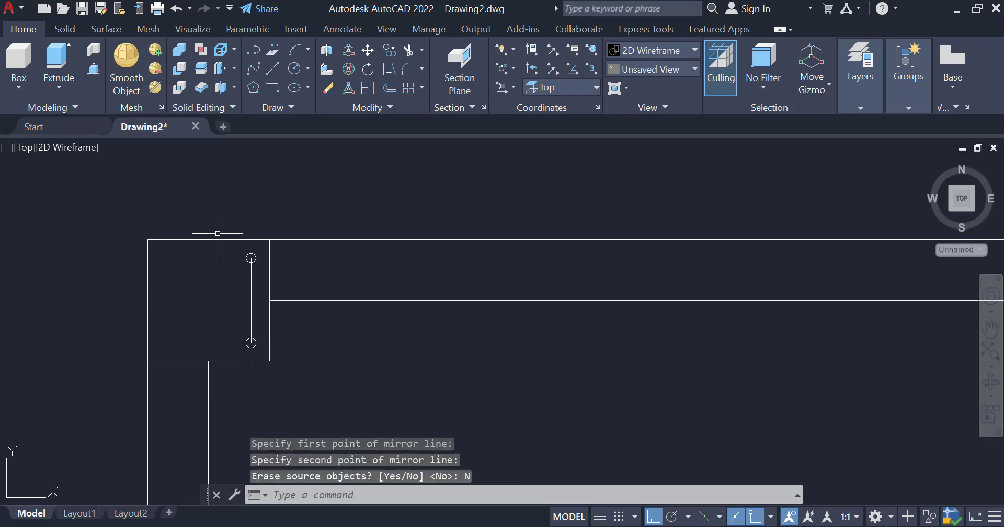
Step: Mirror both right-hand circles across the inner square's vertical midline to its left corners, keeping the source objects
key(Return)
click(209, 258)
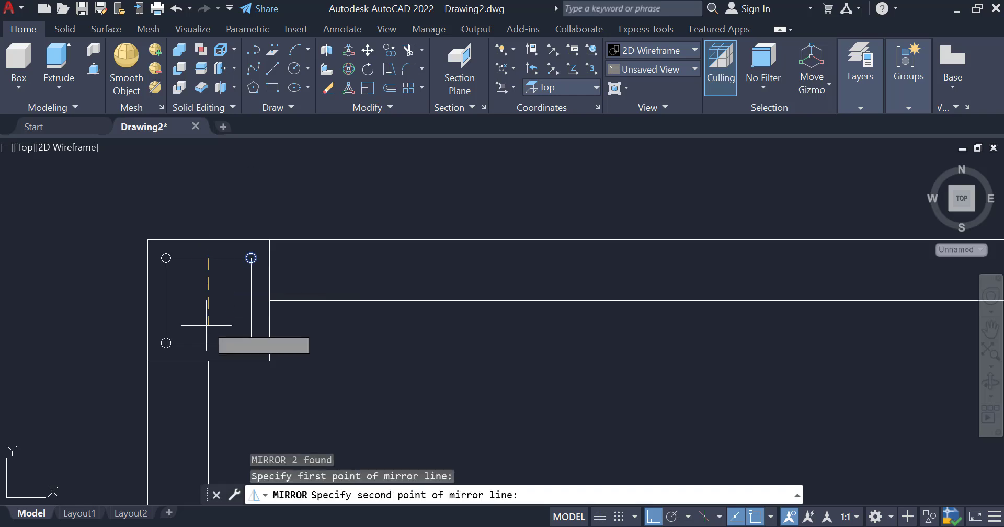
click(209, 343)
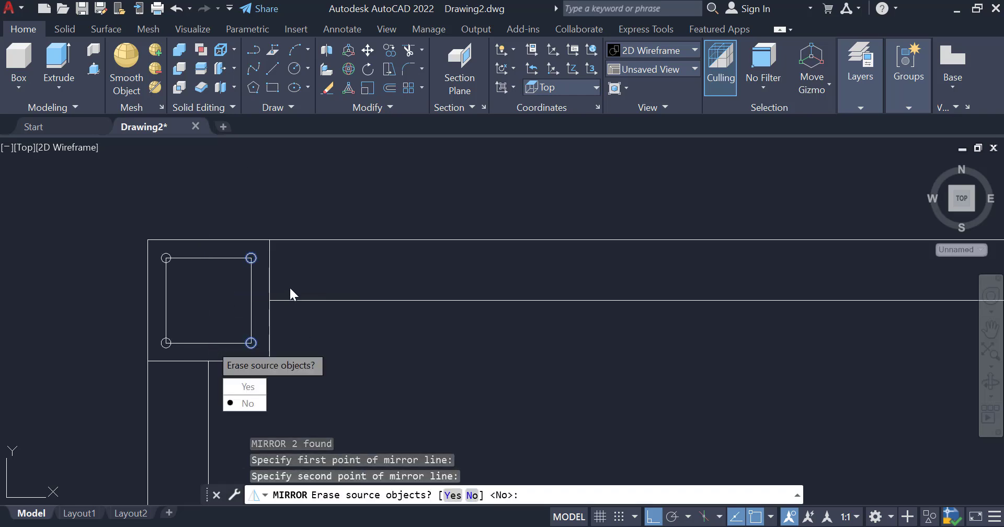
click(238, 404)
scroll(265, 170, down, 5)
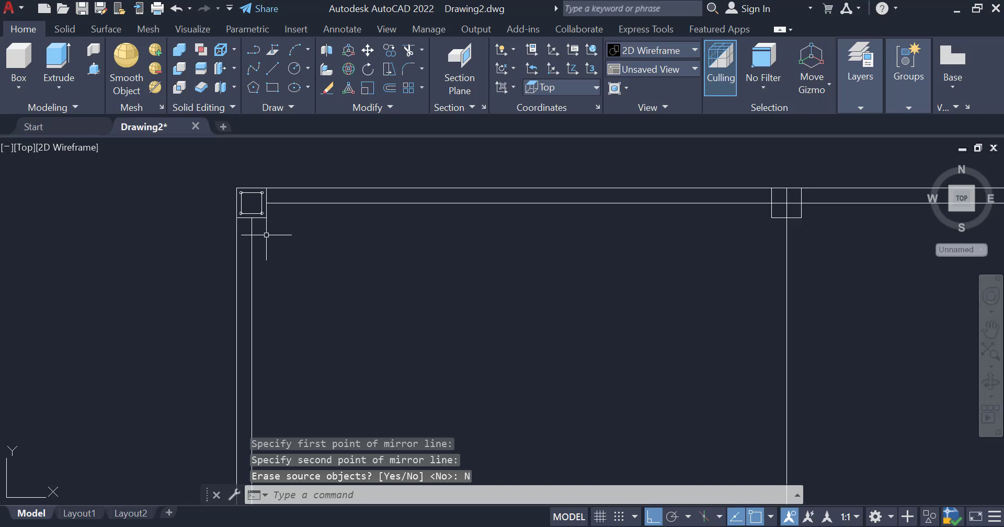
Step: Switch the viewport to the SW Isometric view
click(25, 149)
click(60, 146)
click(61, 146)
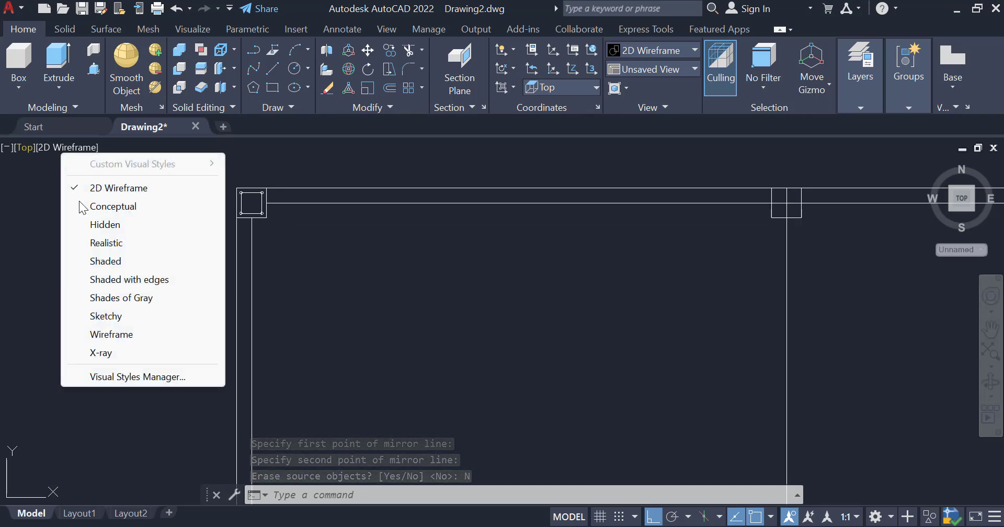
click(19, 144)
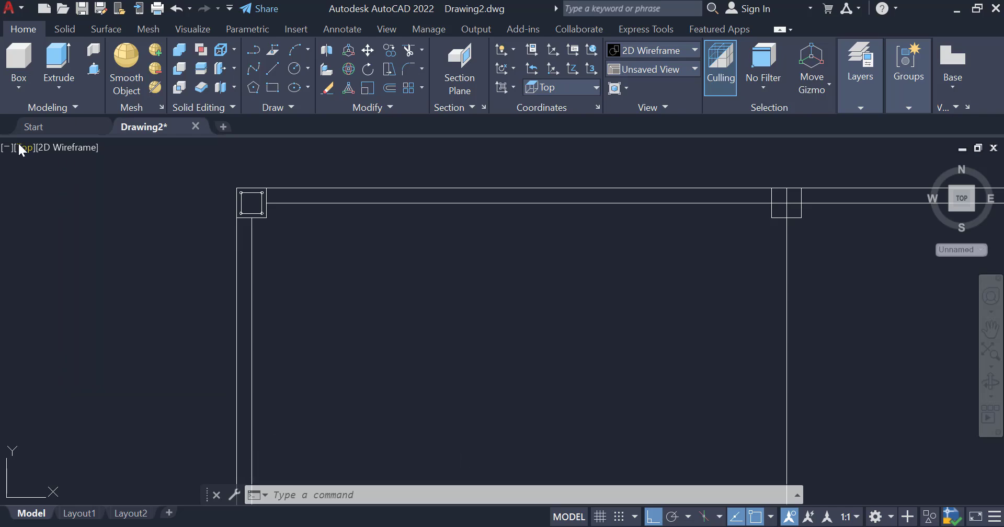
click(18, 143)
click(74, 293)
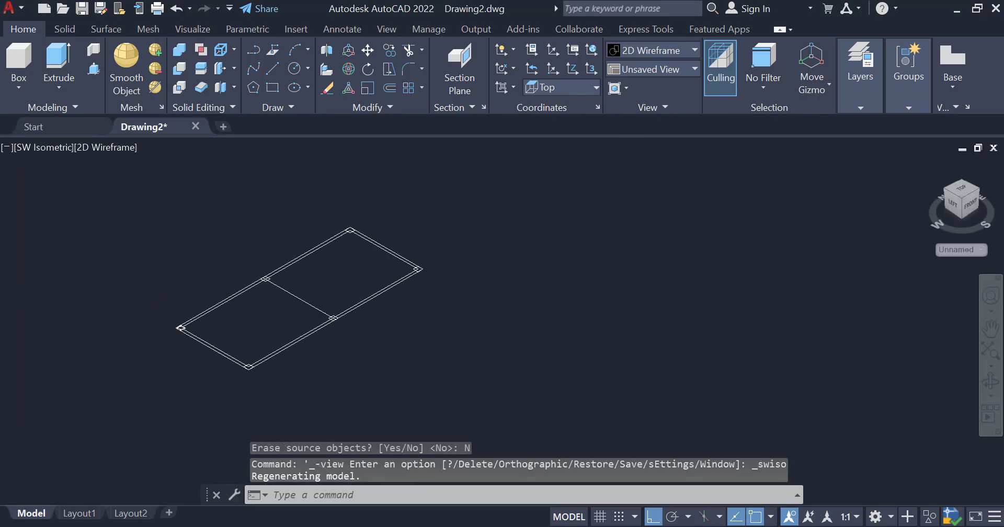
Step: Delete the inner offset square and extrude the four small circles inside the column outline to a height of 12'
scroll(174, 291, down, 3)
scroll(152, 280, up, 10)
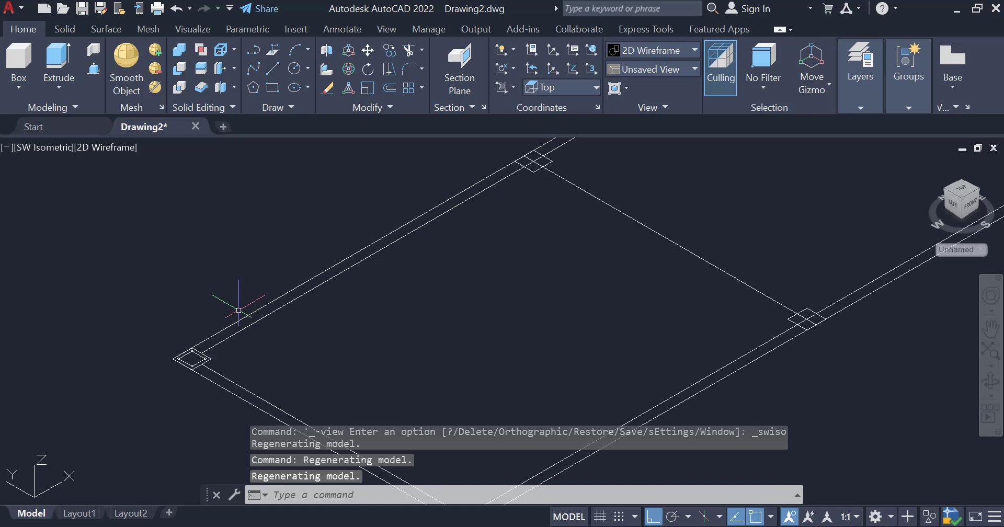
scroll(238, 310, up, 5)
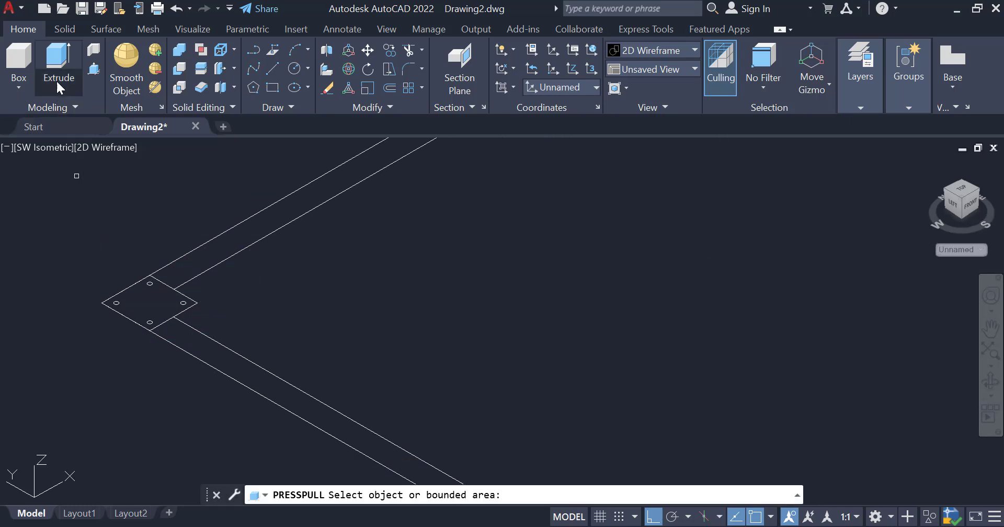
click(59, 88)
scroll(125, 311, up, 4)
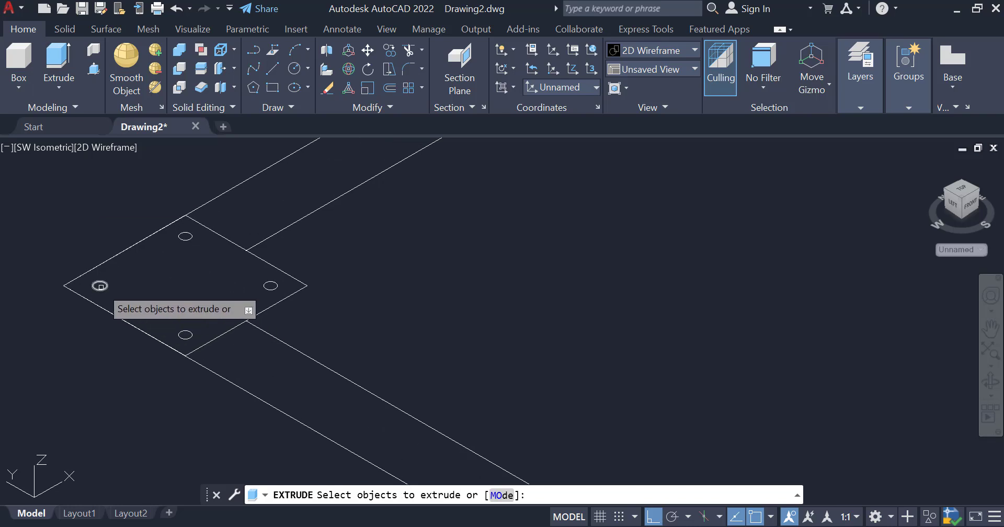
click(99, 285)
click(185, 235)
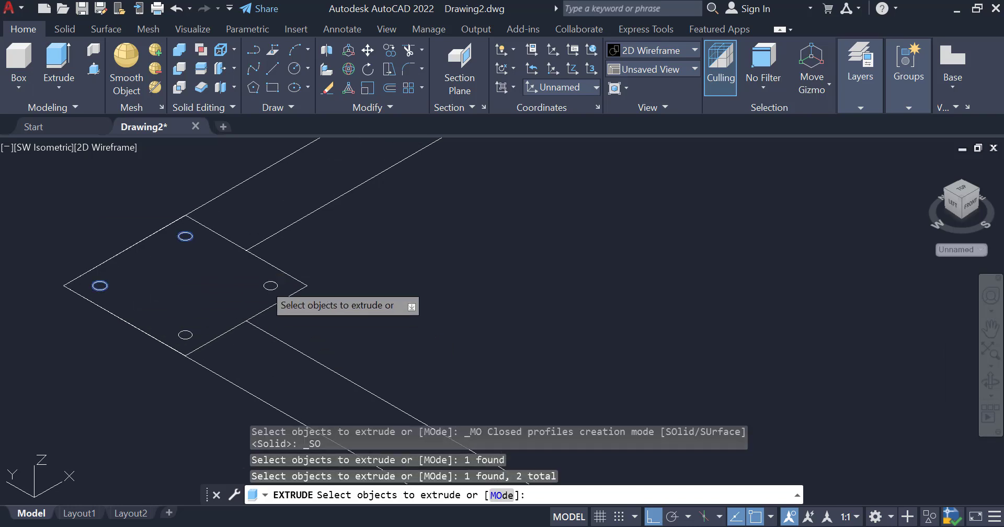
click(269, 285)
click(185, 335)
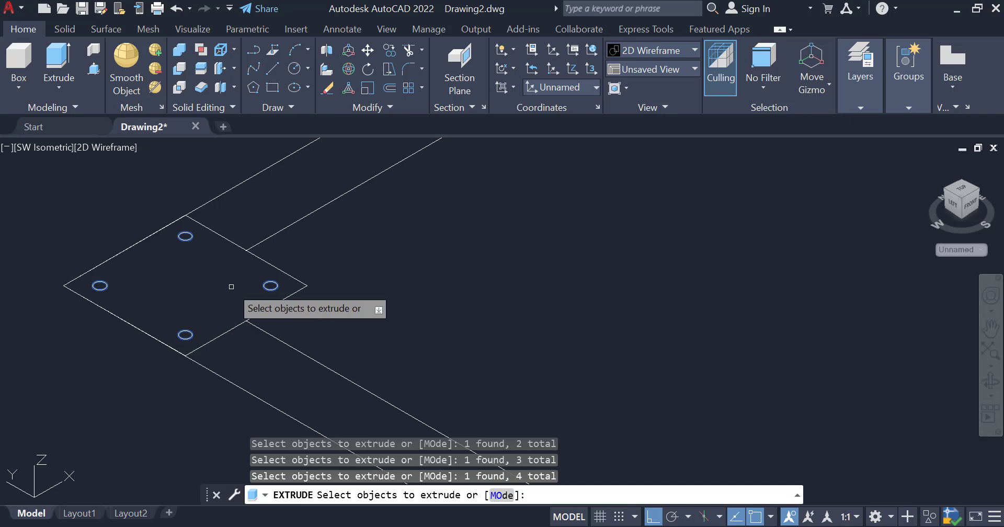
key(Return)
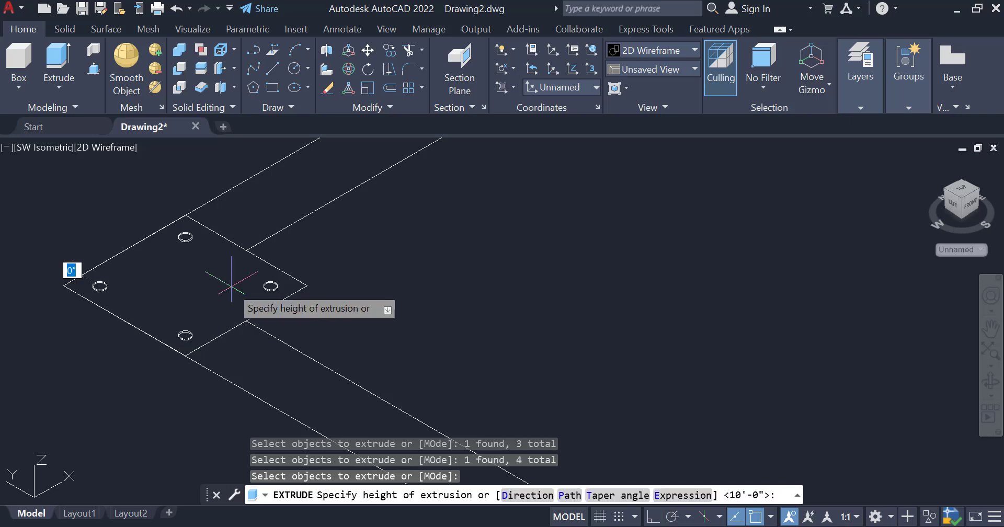
scroll(235, 285, down, 5)
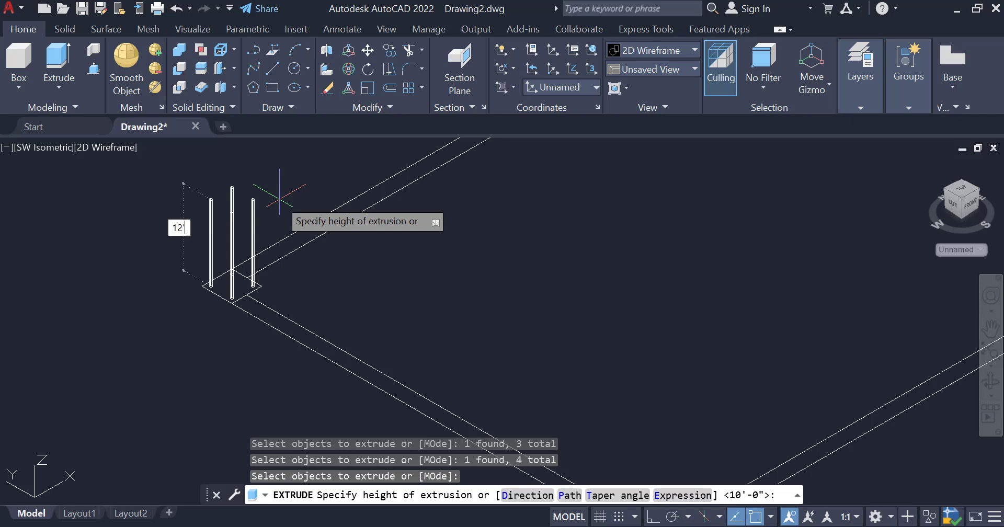
key(Return)
scroll(243, 286, down, 5)
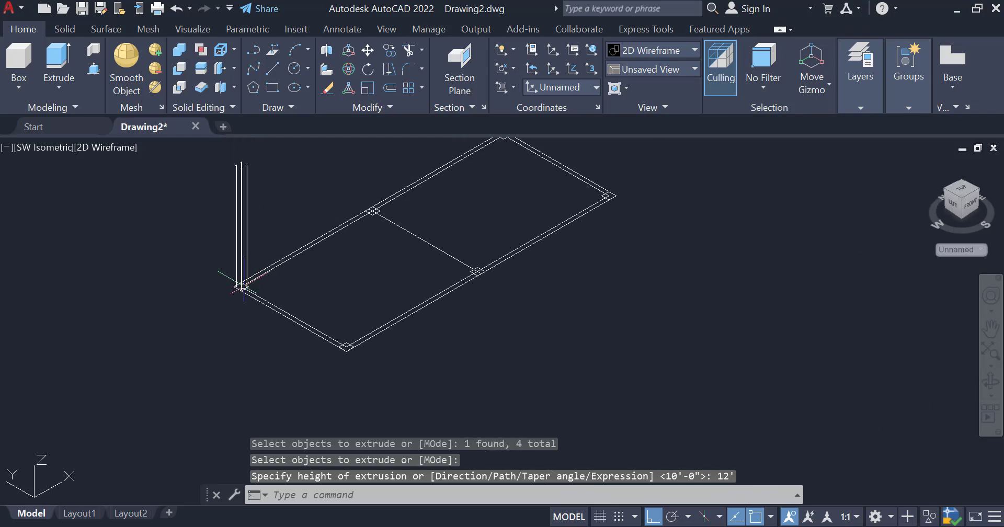
Step: Presspull the corner column's square outline around the four bars to a height of 10'
scroll(288, 194, up, 2)
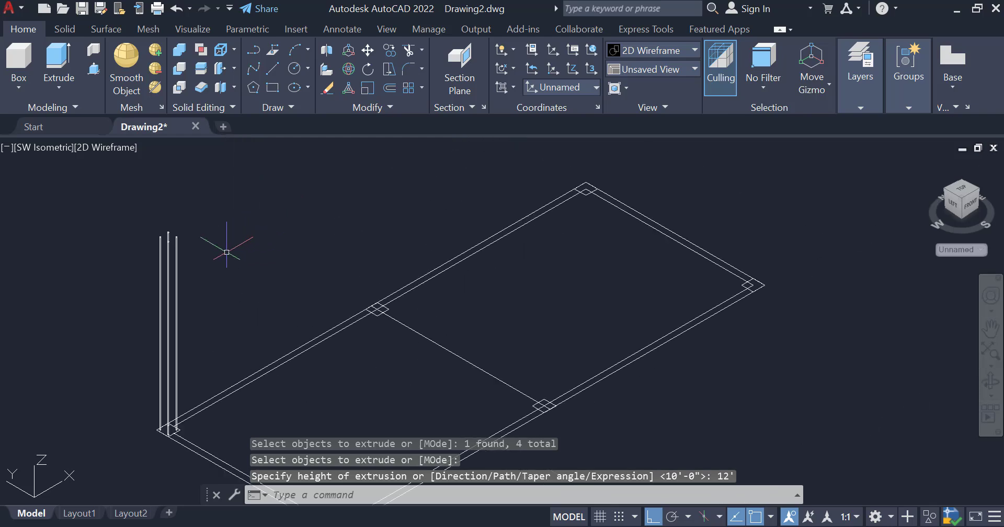
click(94, 69)
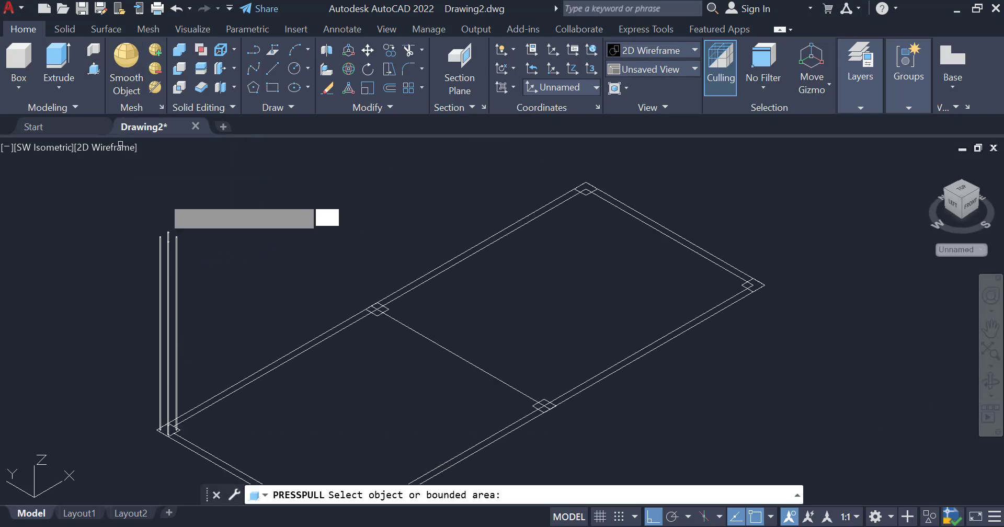
scroll(177, 448, up, 6)
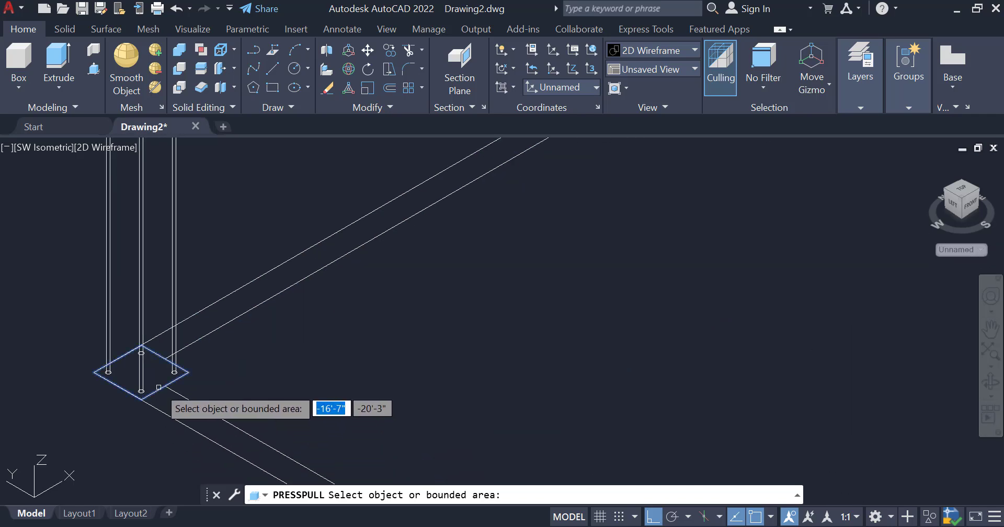
click(159, 387)
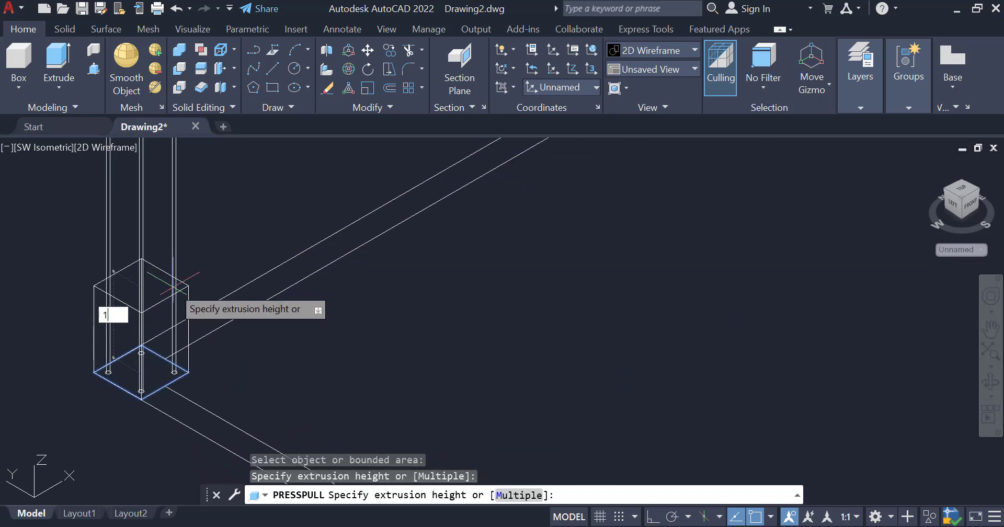
key(Return)
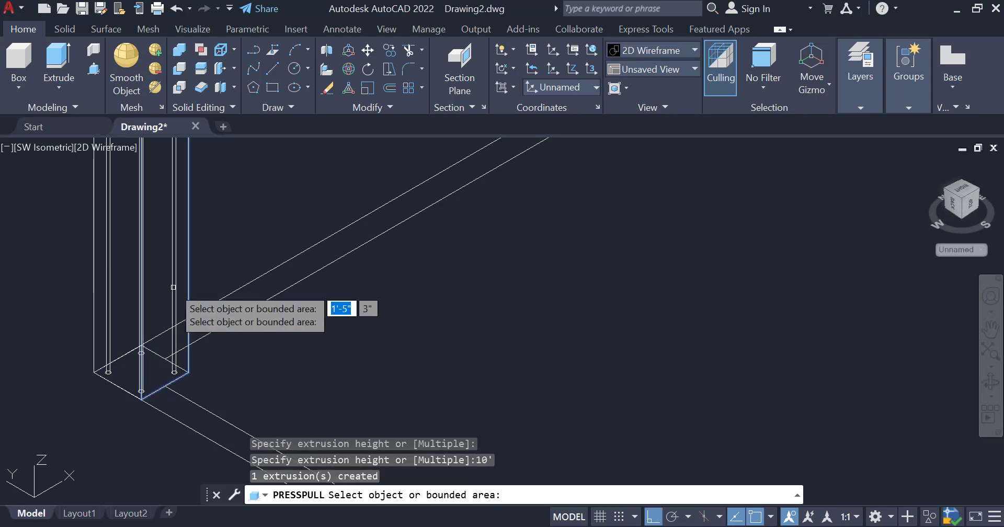
key(Return)
Step: Set the viewport's visual style to Shaded
scroll(303, 336, down, 5)
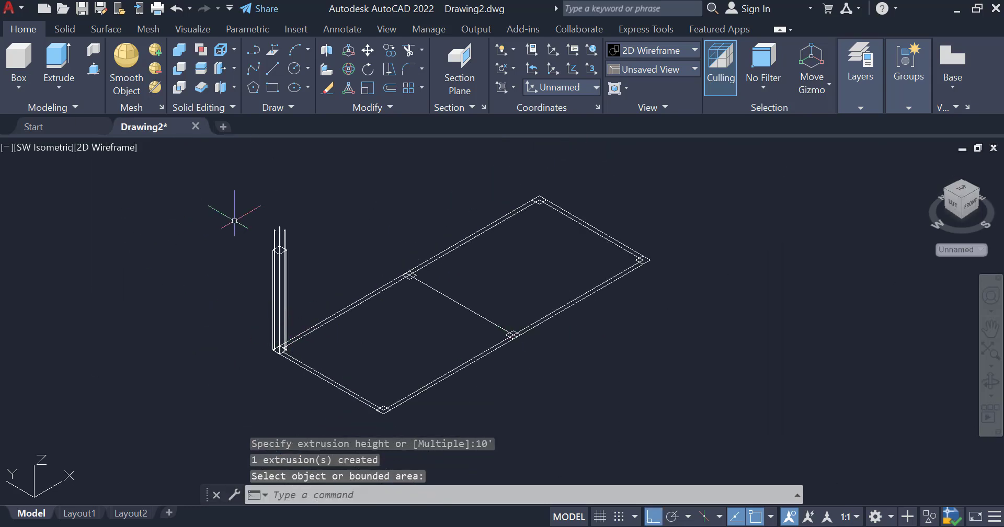
click(105, 148)
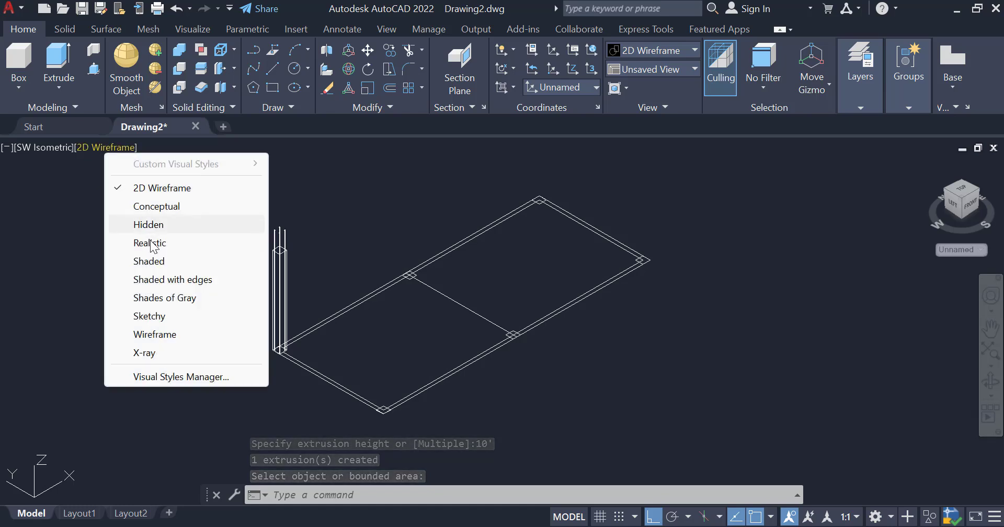
click(151, 261)
scroll(311, 296, up, 2)
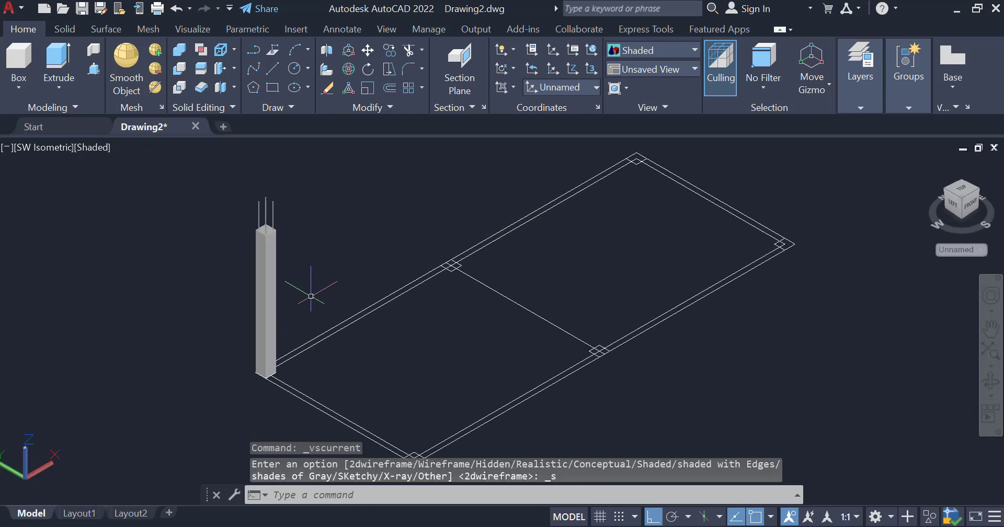
Step: Mirror the column and its bars across the plan's lengthwise centreline to the opposite corner, keeping the source objects
click(208, 167)
click(370, 361)
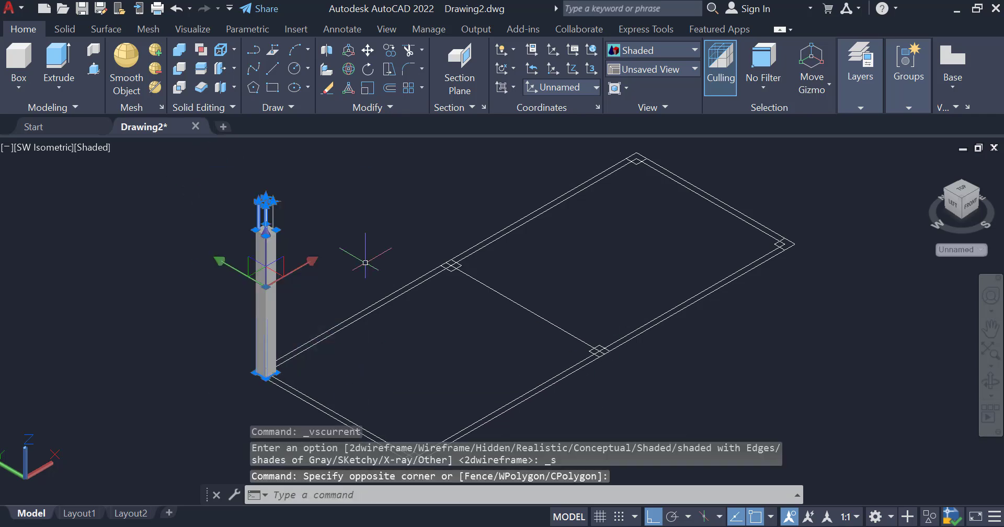
text(M)
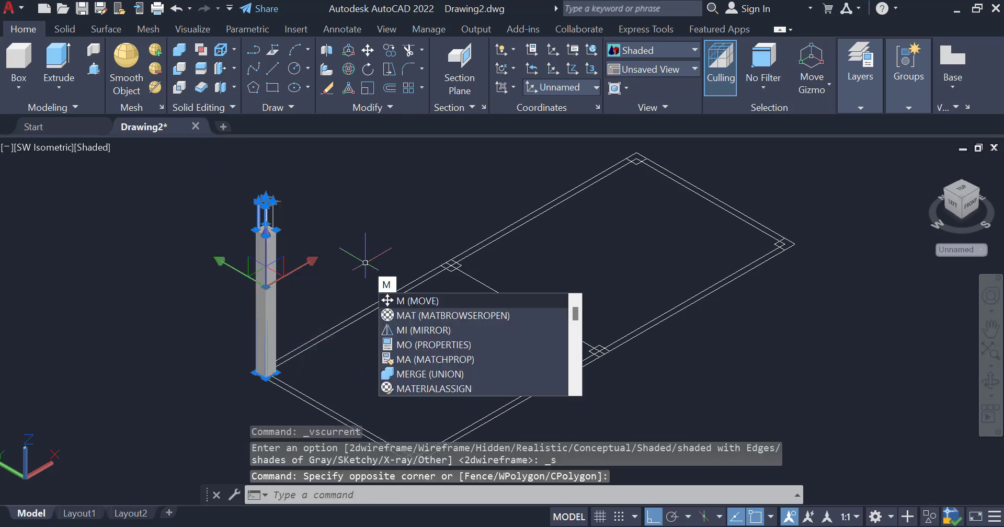
text(I)
key(Return)
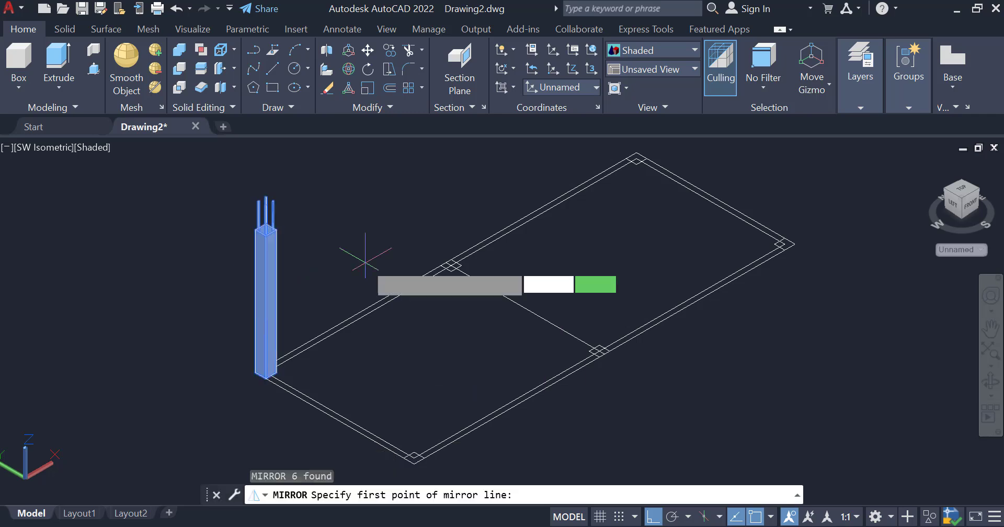
click(334, 417)
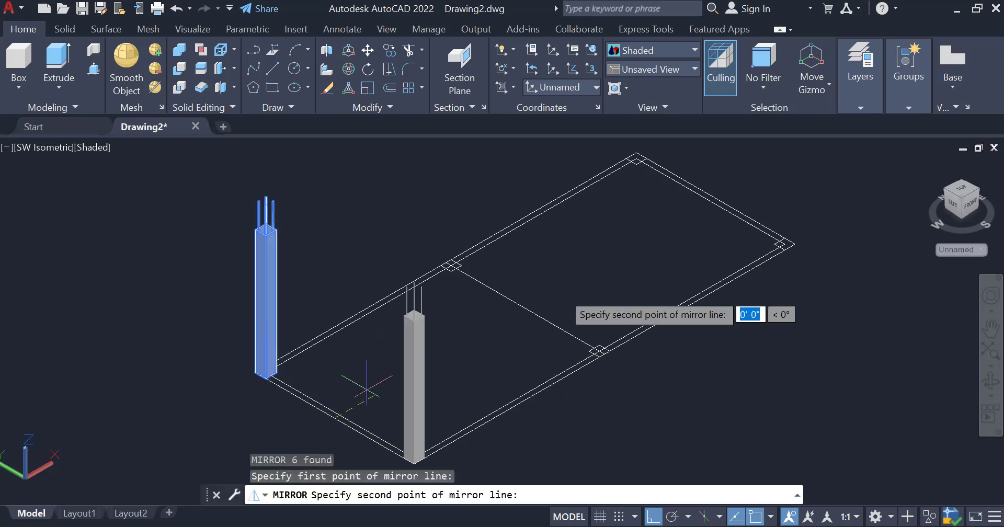
click(709, 198)
key(Return)
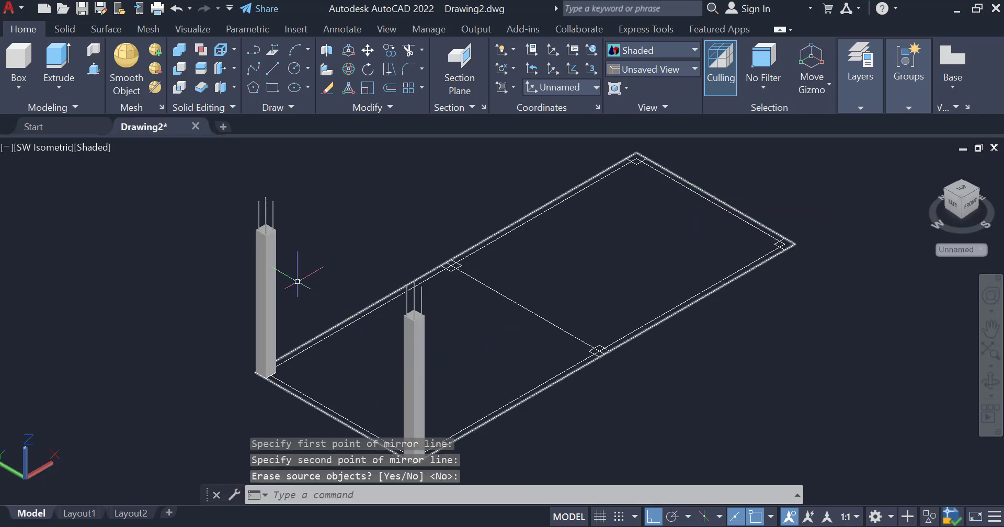
Step: Copy the two near-end columns with their bars from the front column's bottom corner to the middle column positions, 15' along the plan
scroll(297, 281, down, 2)
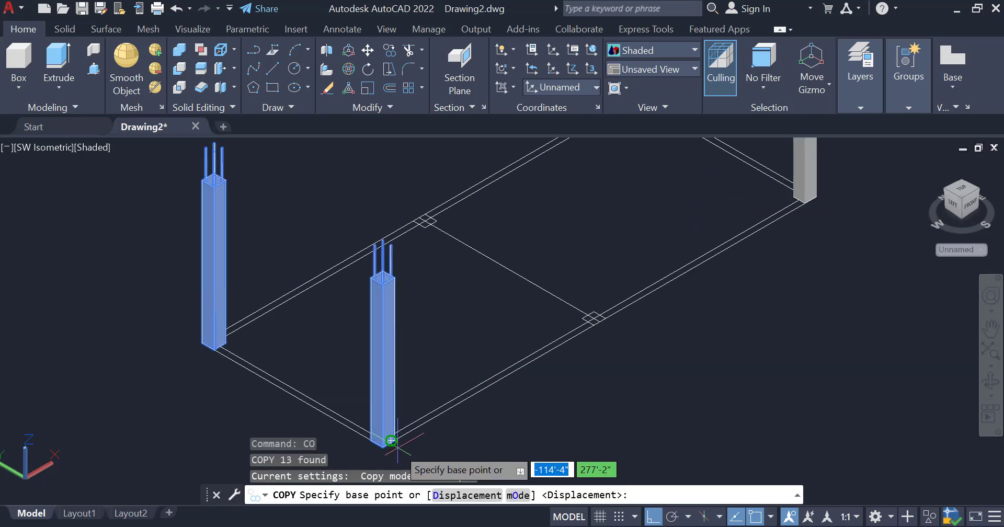
scroll(387, 439, up, 3)
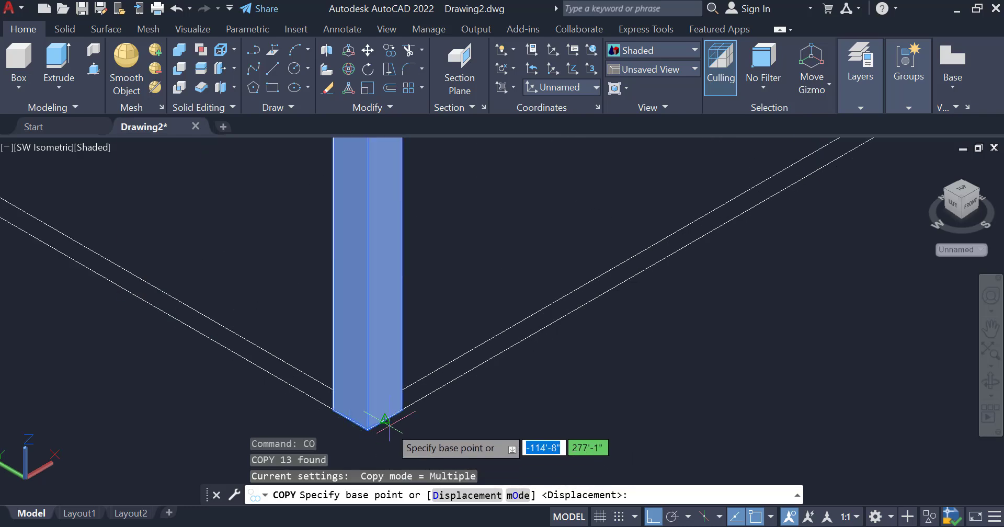
click(368, 428)
scroll(347, 411, down, 5)
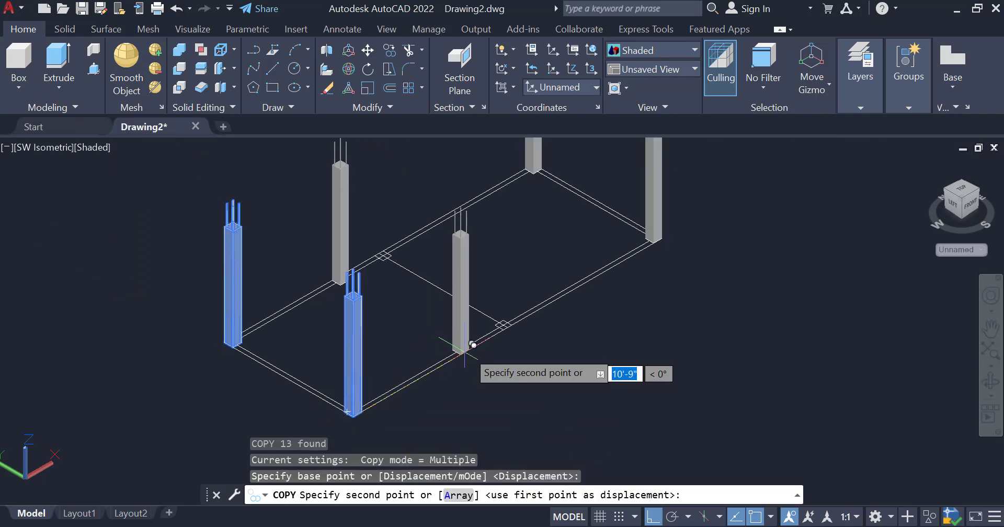
scroll(499, 325, up, 3)
key(Return)
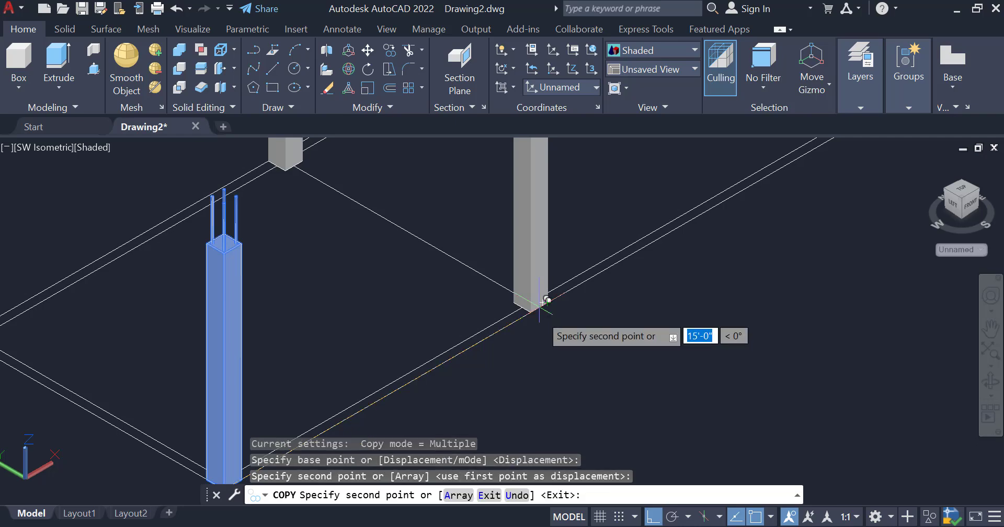
key(Escape)
Step: Switch the viewport's visual style to 2D Wireframe
scroll(331, 363, down, 5)
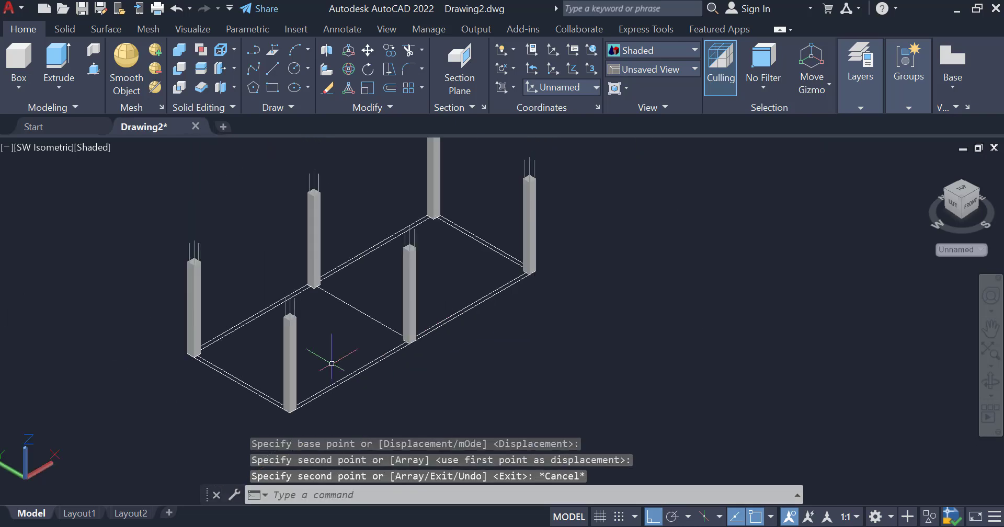
scroll(367, 378, down, 2)
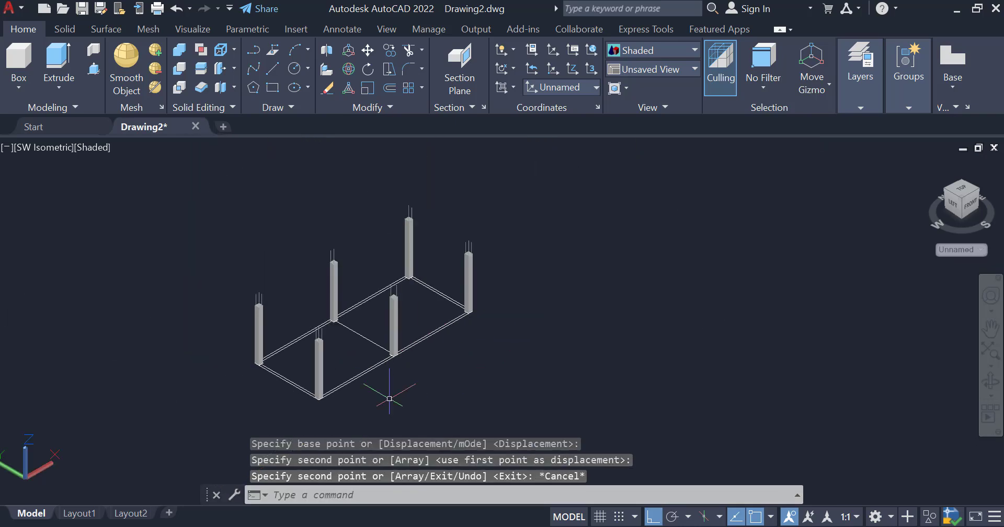
scroll(389, 398, up, 3)
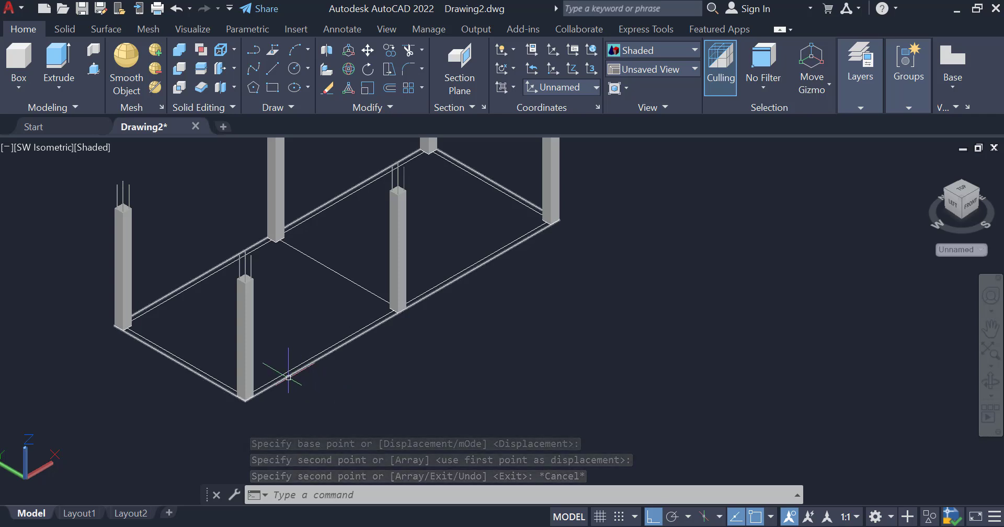
click(91, 143)
click(131, 187)
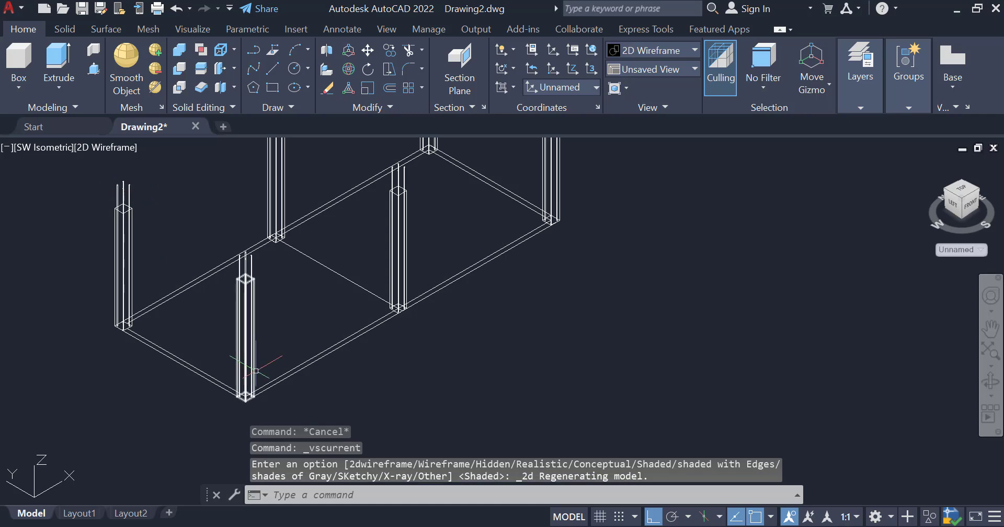
Step: Copy the outer wall rectangle from the front column's bottom corner up to the matching corner at the column's top
click(270, 388)
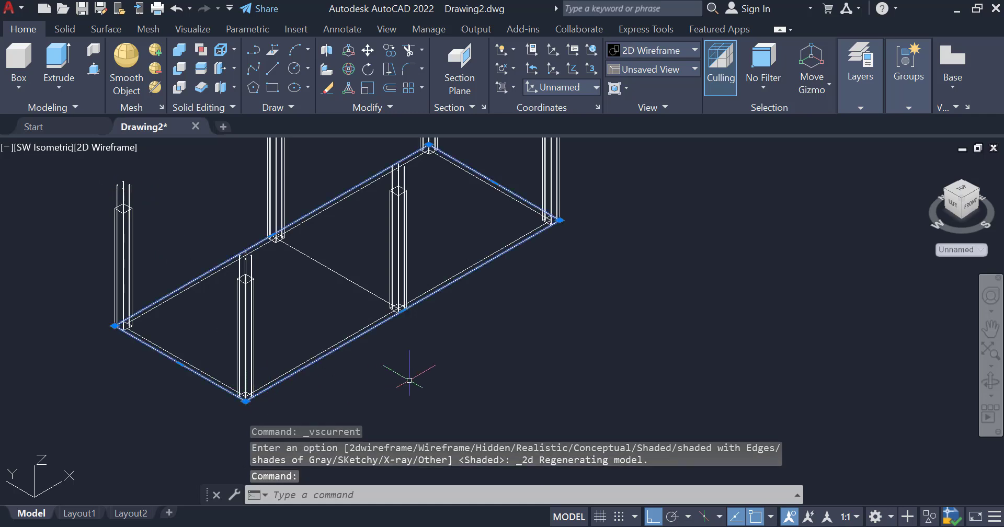
text(c)
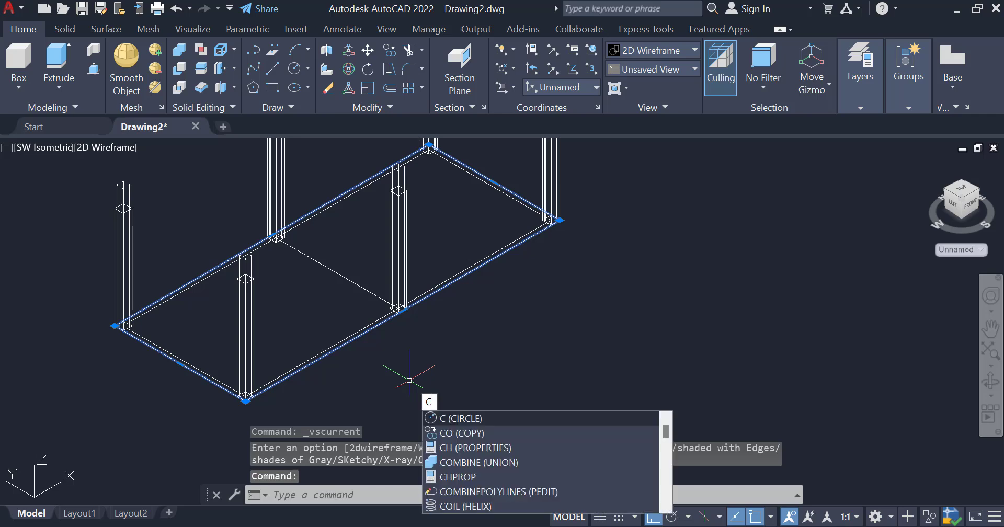
text(o)
key(Return)
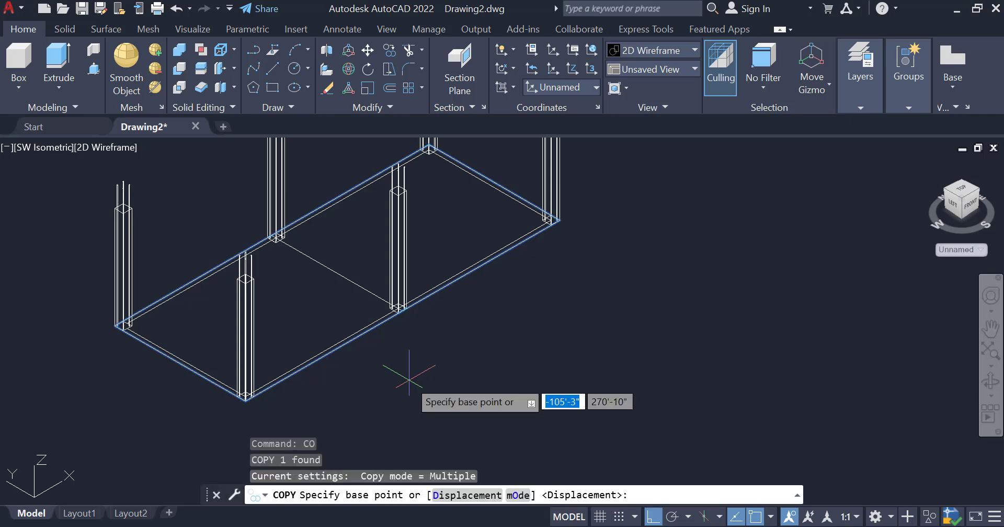
scroll(245, 396, up, 5)
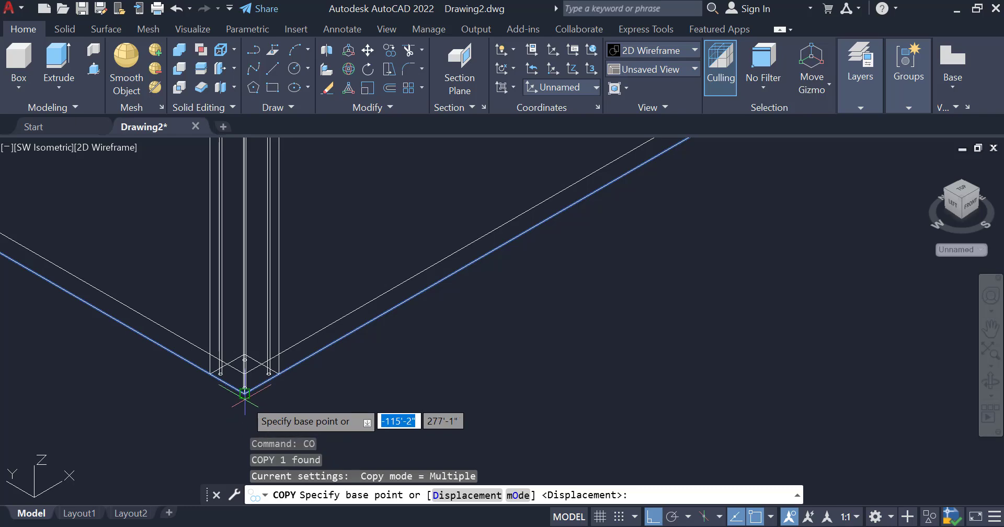
click(245, 393)
scroll(244, 390, down, 4)
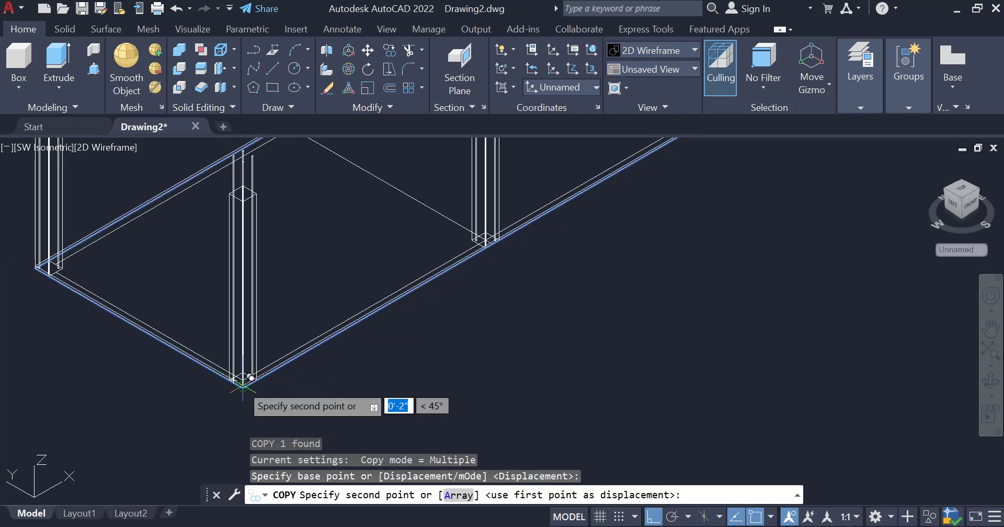
scroll(250, 201, up, 3)
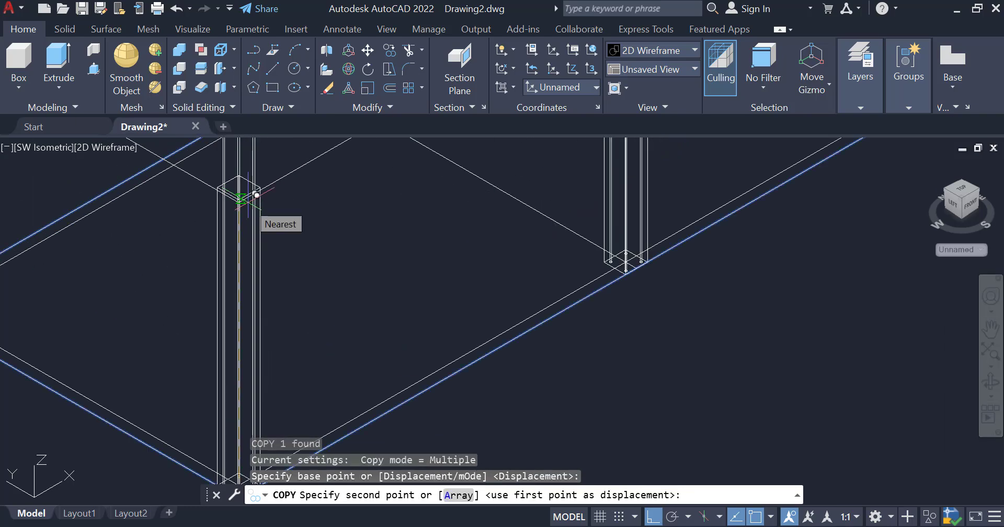
scroll(252, 197, up, 2)
click(242, 196)
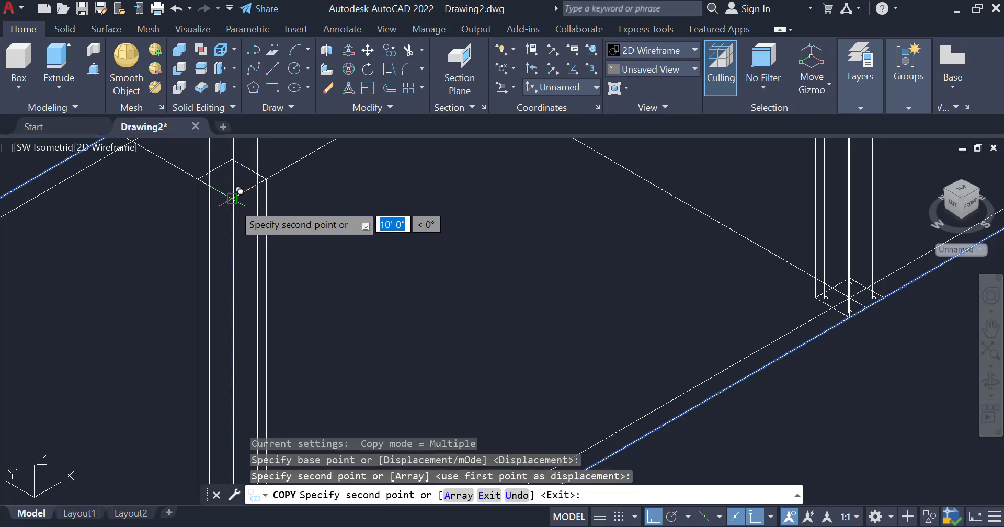
key(Escape)
Step: Return the viewport's visual style to Shaded
scroll(280, 269, down, 4)
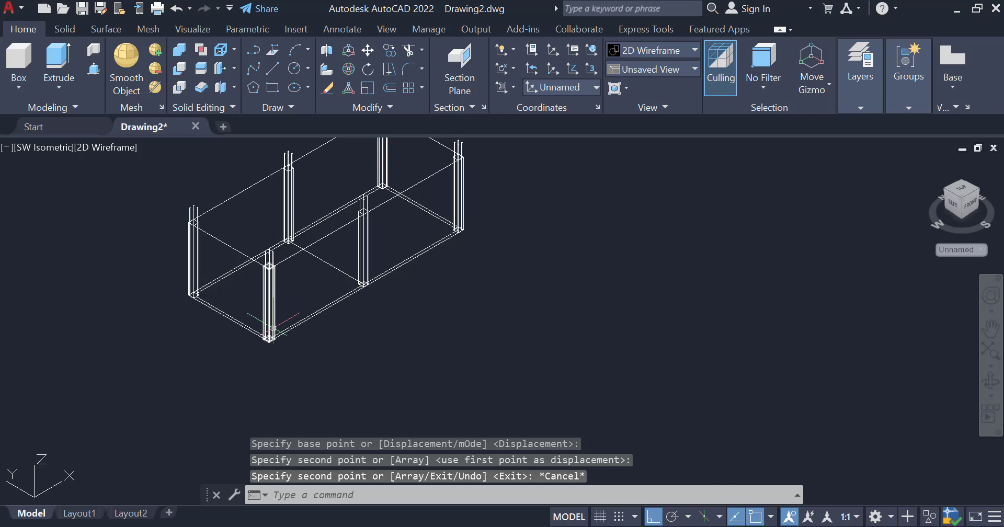
scroll(287, 320, down, 2)
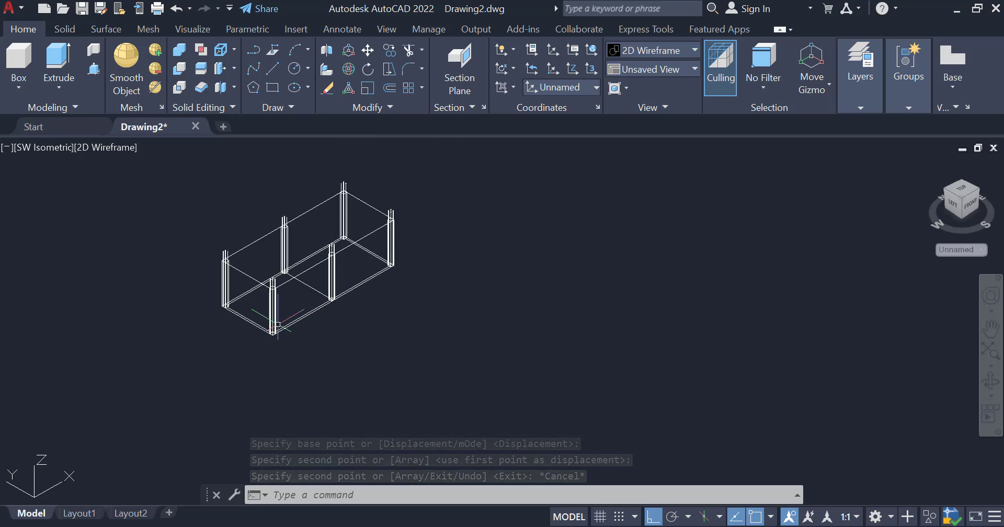
scroll(407, 203, up, 2)
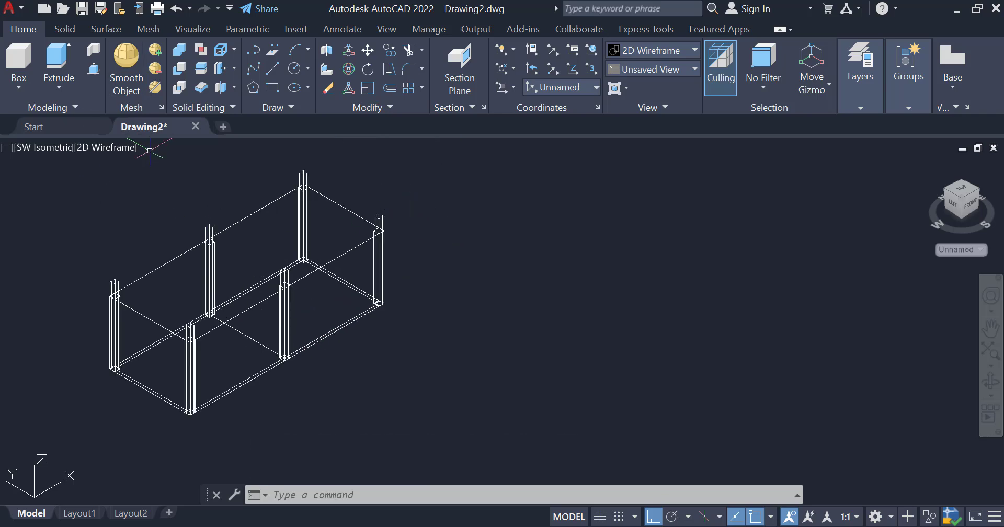
click(101, 148)
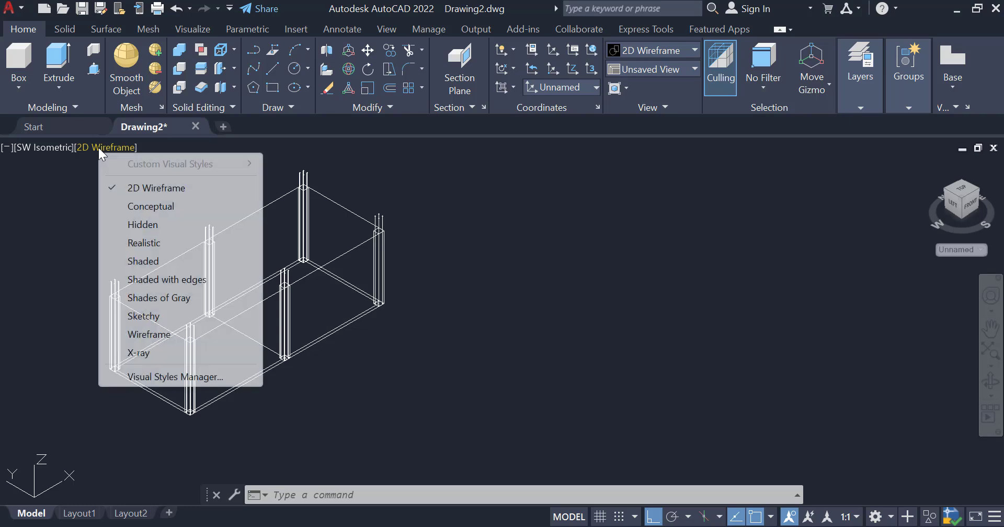
click(152, 188)
click(104, 150)
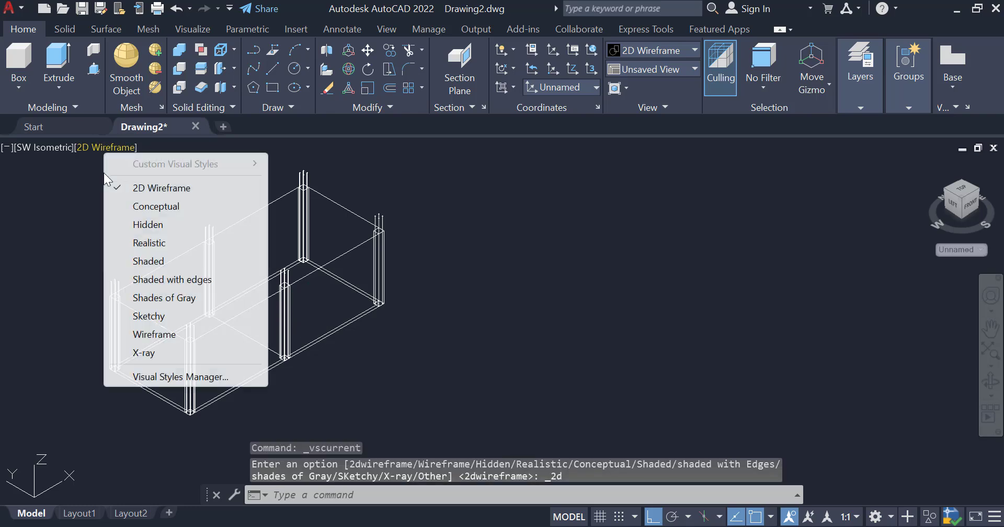
click(160, 261)
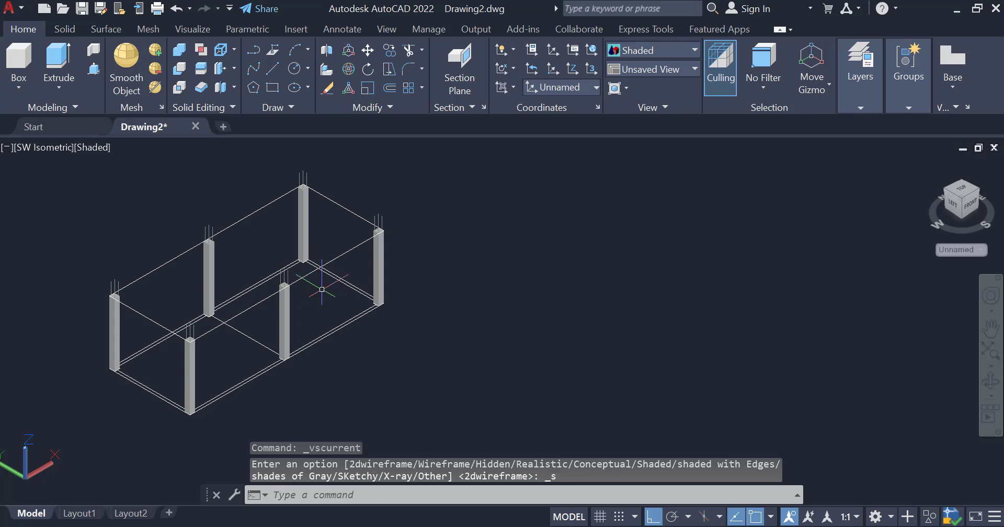
Step: Offset the rectangle at the column tops 15" outward and delete the original rectangle
click(253, 307)
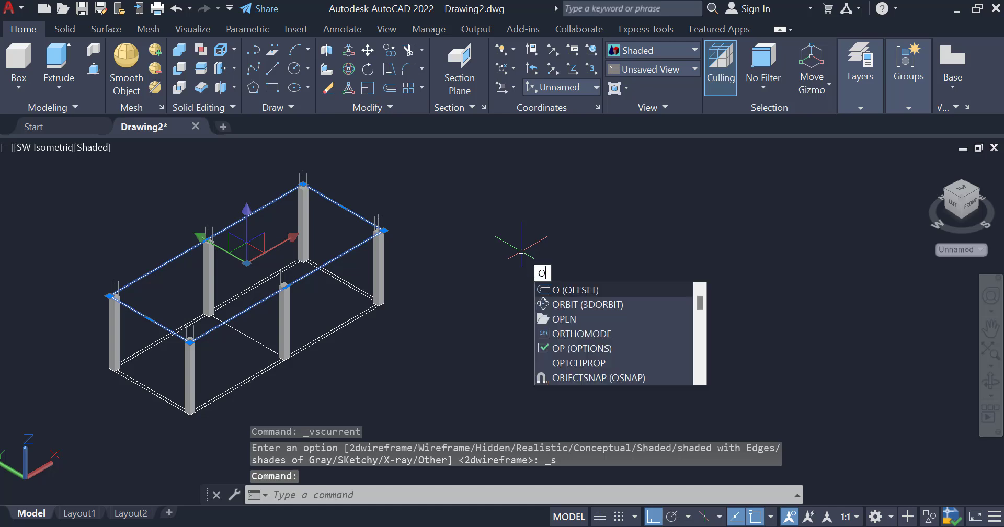
key(Return)
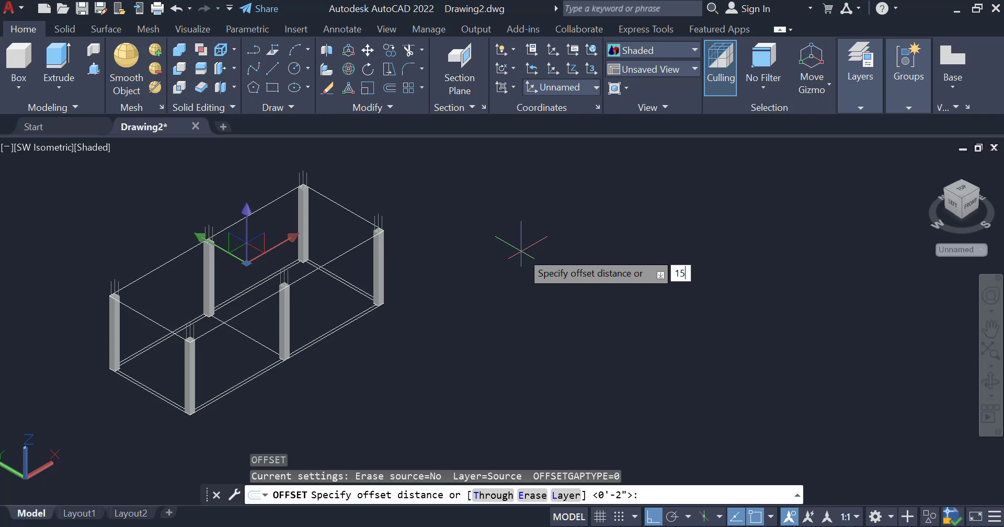
key(Return)
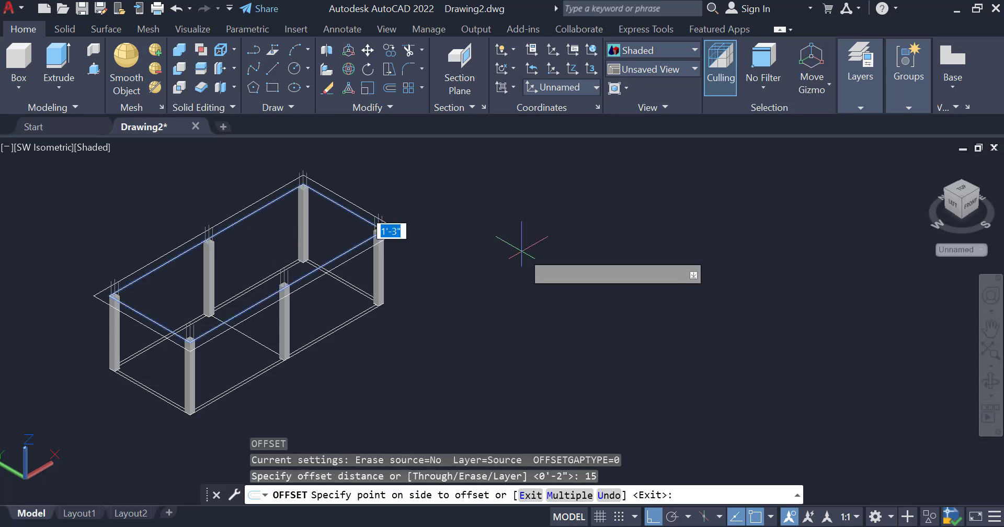
click(531, 267)
key(Escape)
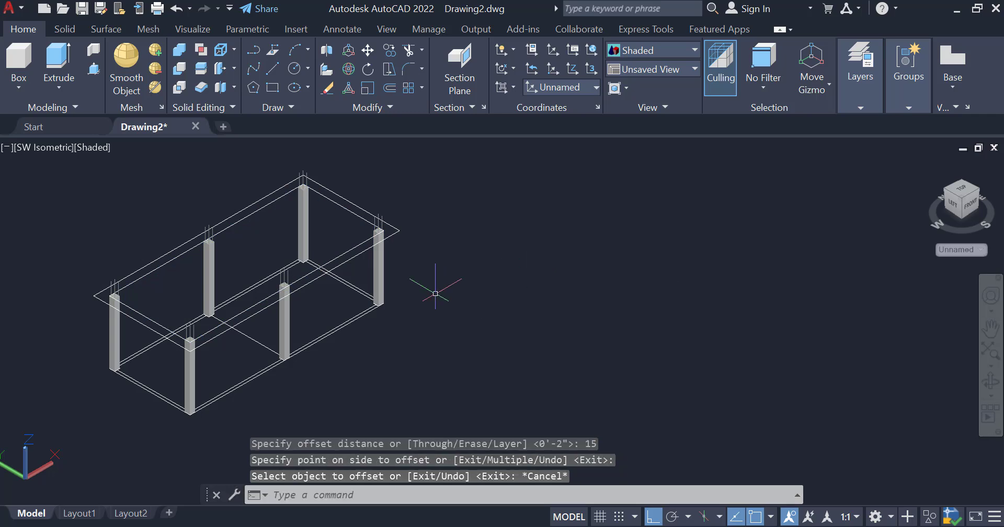
click(361, 244)
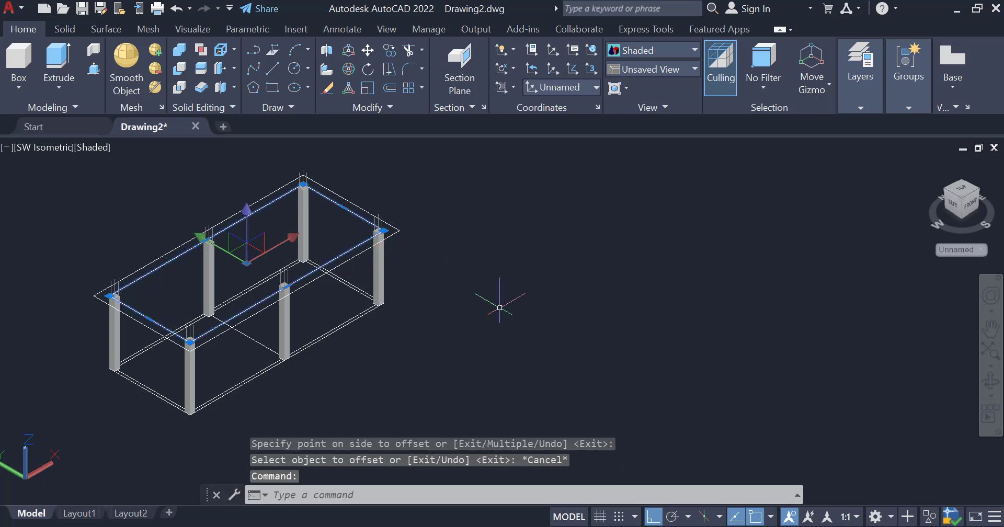
key(Delete)
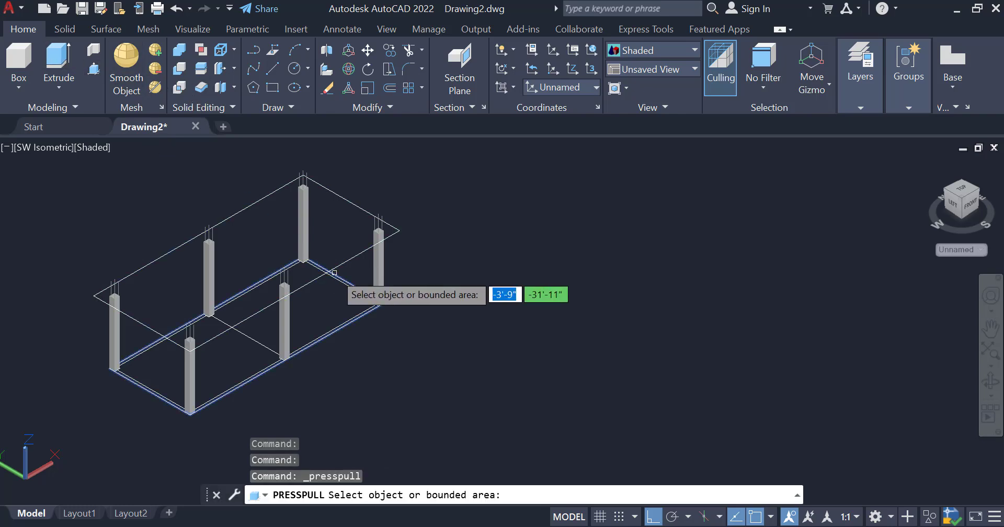
Step: Presspull the enlarged outline at the column tops into a 5" thick upper slab
click(334, 273)
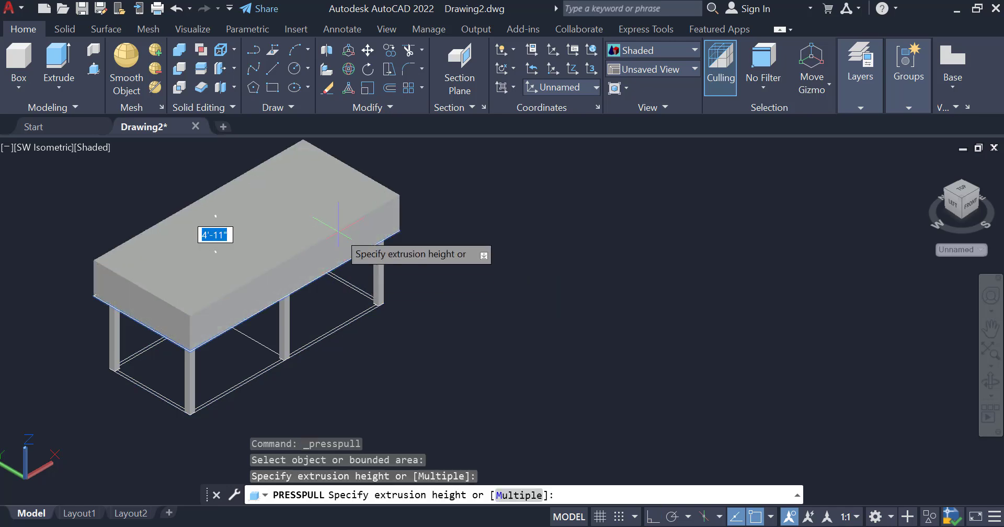
key(Return)
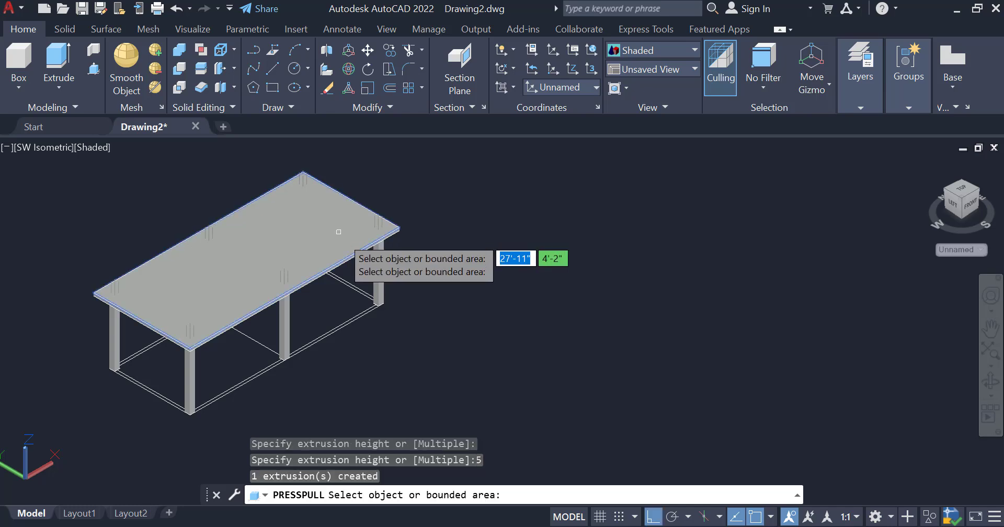
scroll(421, 366, up, 2)
scroll(425, 363, up, 2)
scroll(459, 354, down, 5)
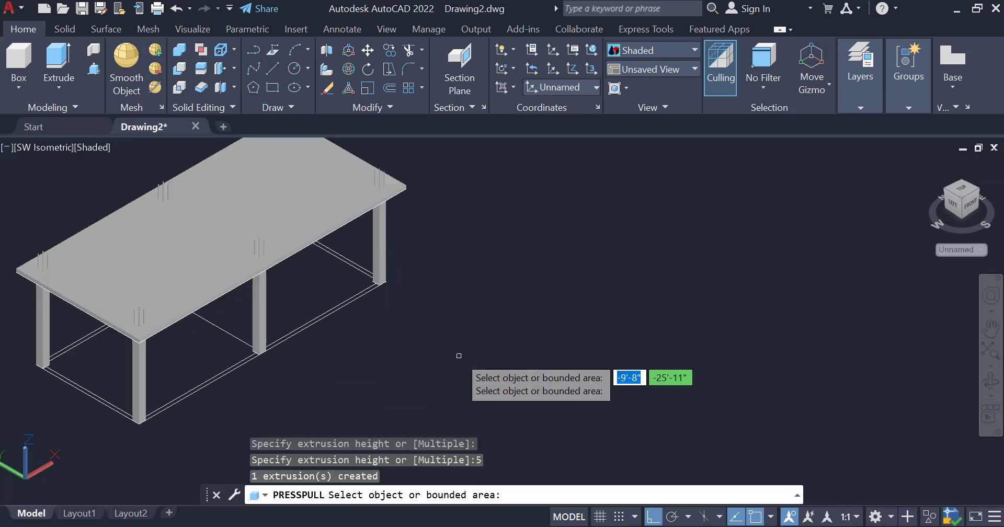
key(Return)
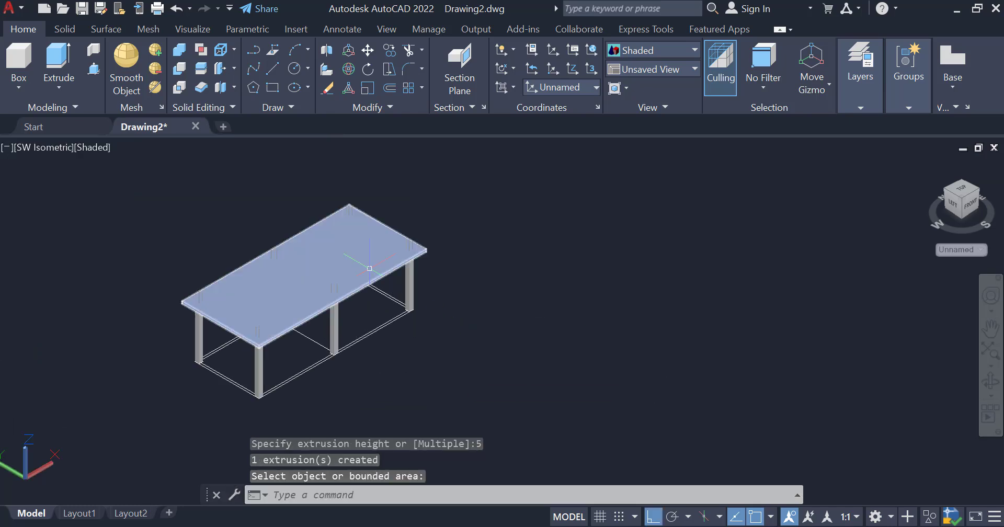
Step: Presspull the enlarged ground outline around the column bases 5" downward as the base slab
scroll(366, 269, up, 4)
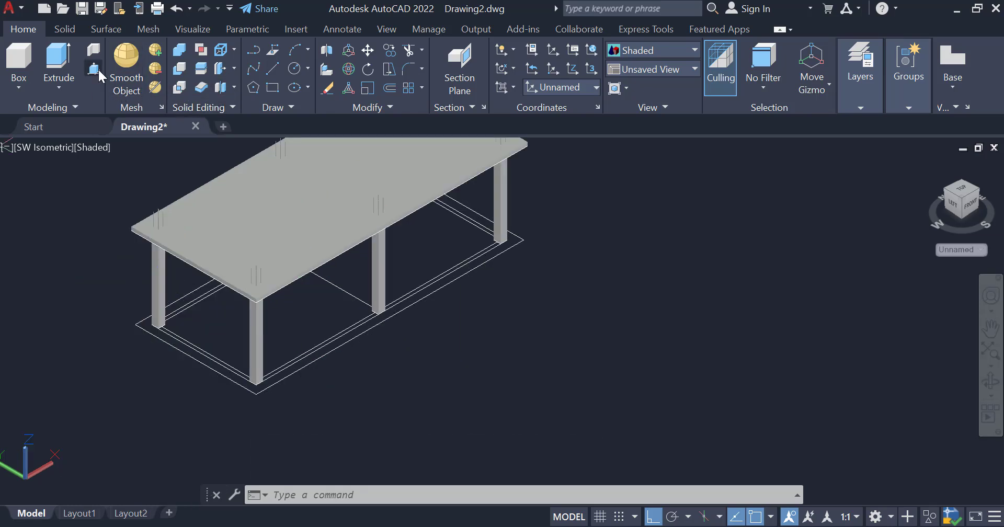
click(303, 365)
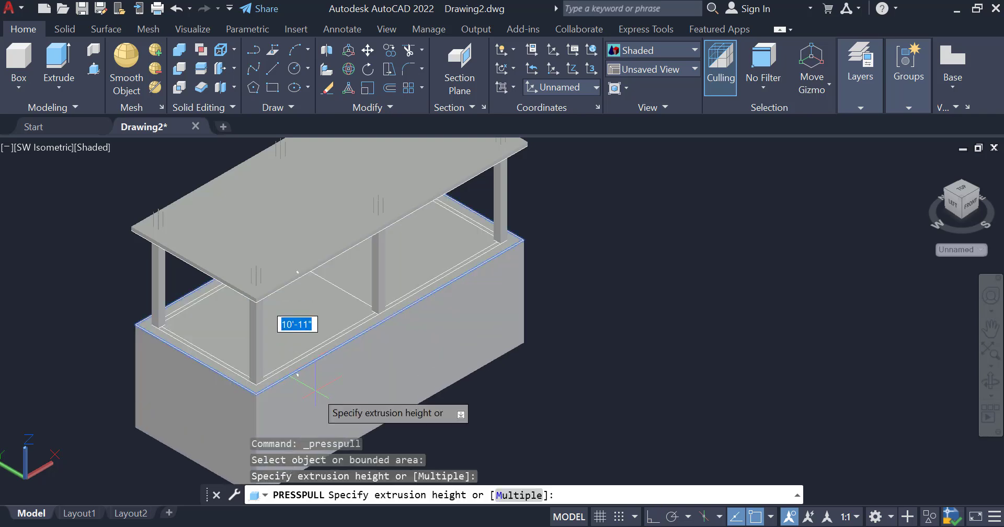
key(Return)
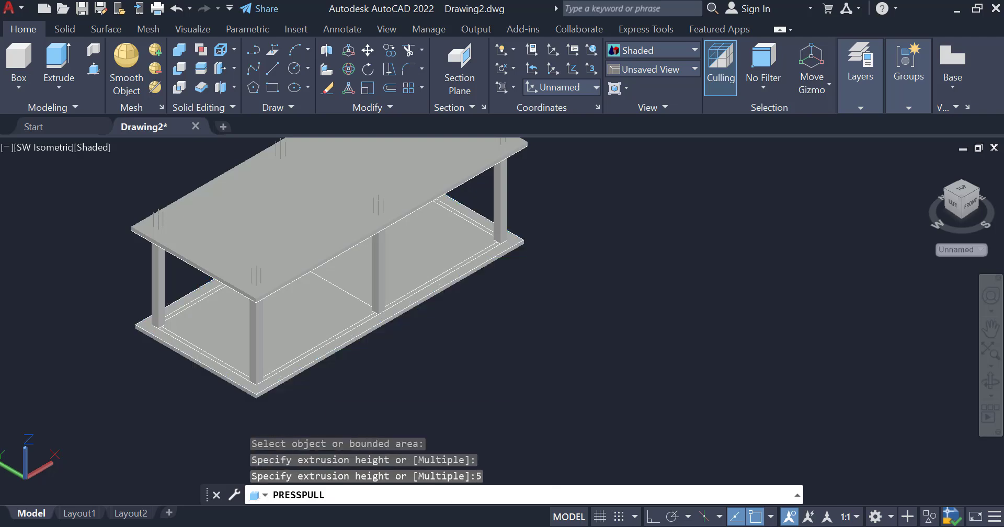
Step: Copy the base slab from its bottom outer corner up to the matching corner of the upper slab
scroll(419, 374, down, 2)
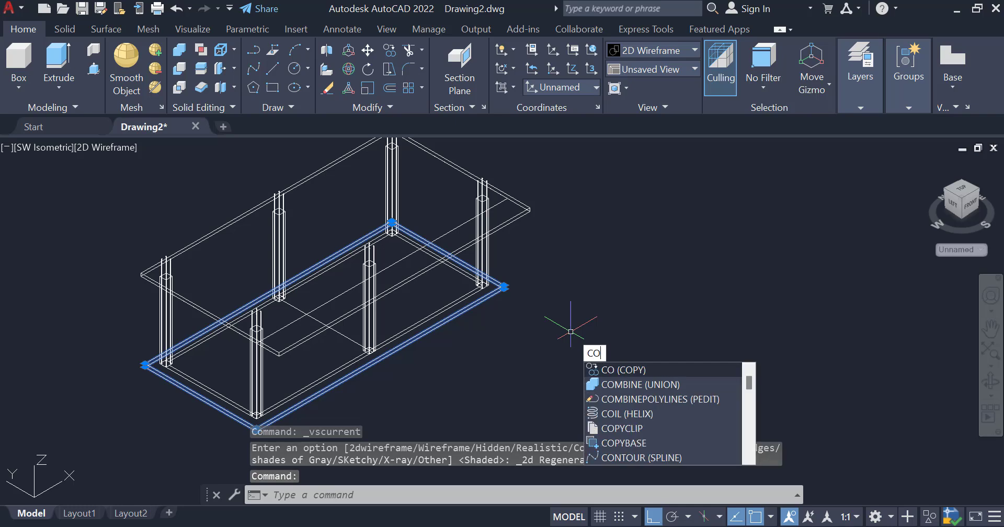
key(Return)
scroll(141, 397, up, 2)
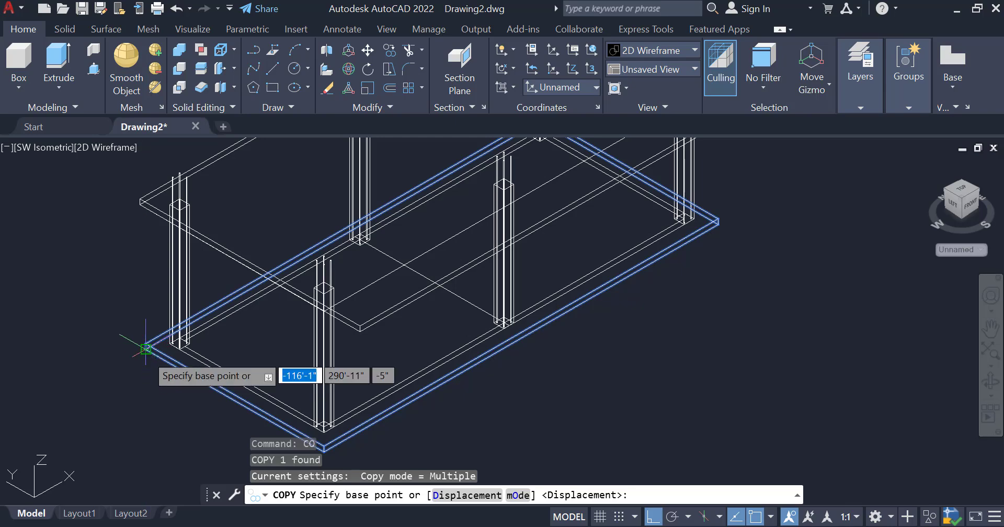
click(146, 348)
scroll(159, 343, down, 1)
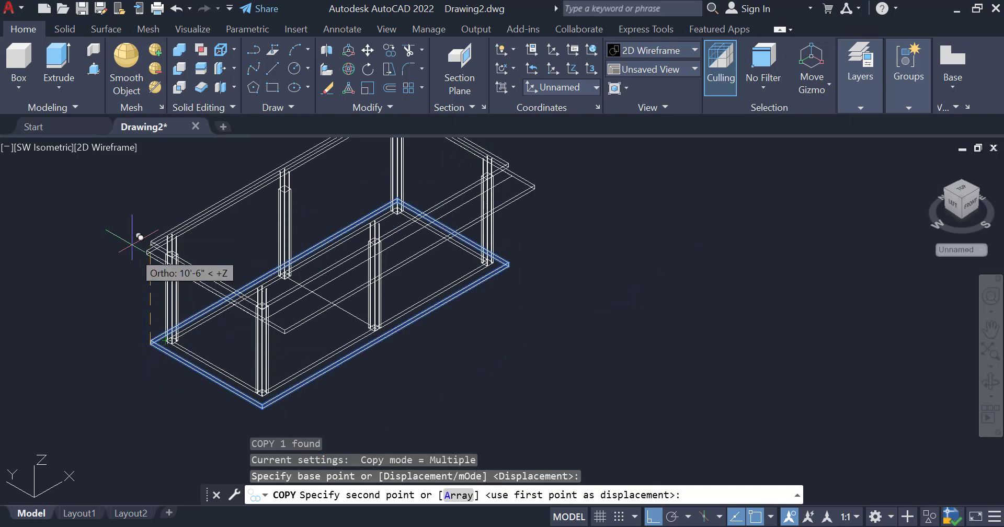
scroll(132, 264, up, 3)
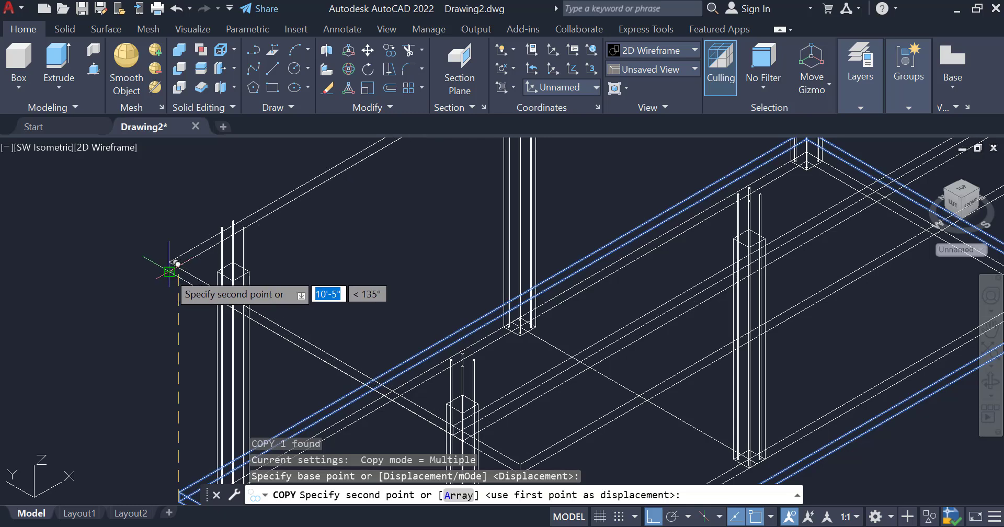
click(168, 272)
scroll(169, 271, down, 4)
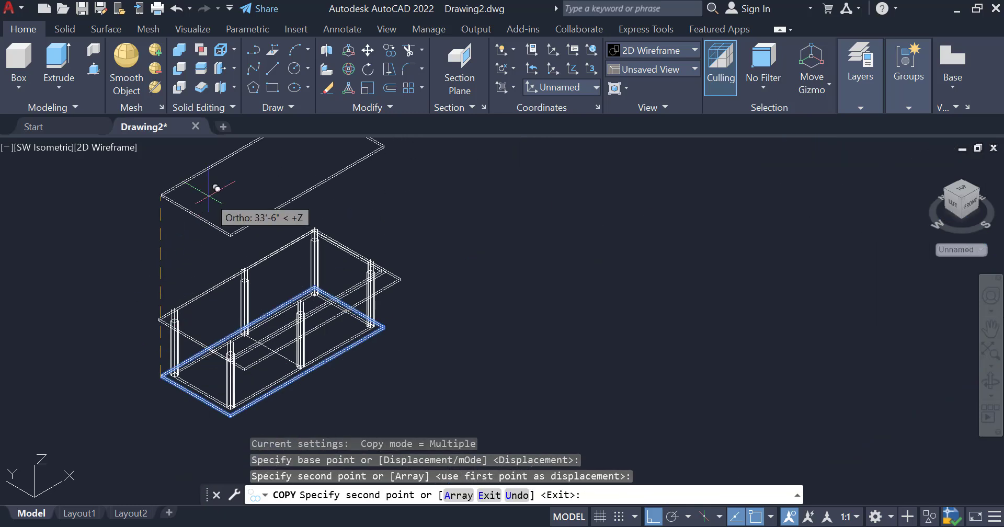
key(Escape)
Step: Copy the whole storey, slabs and reinforced columns included, from the base slab's bottom corner up to the upper slab's corner
scroll(243, 263, down, 3)
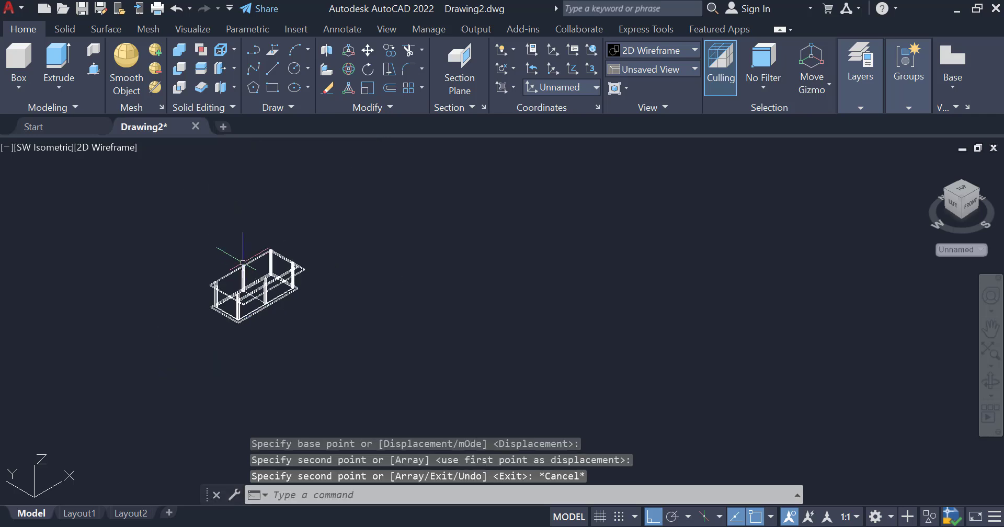
click(178, 224)
click(426, 353)
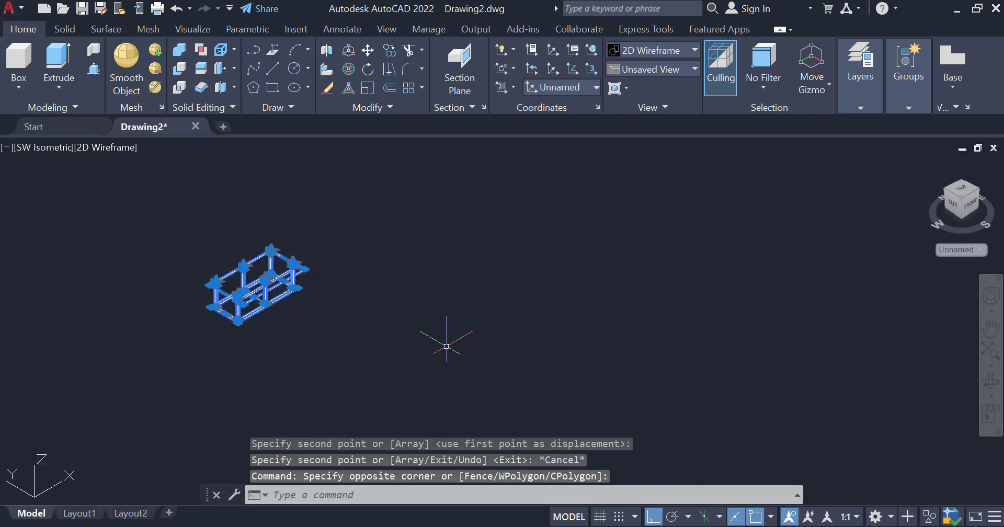
text(o)
key(Return)
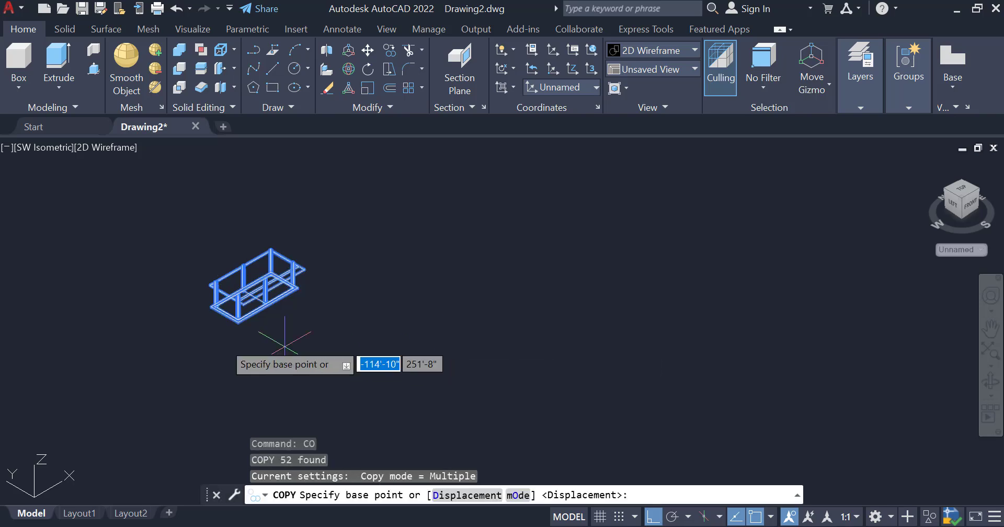
scroll(224, 335, up, 5)
scroll(258, 303, up, 2)
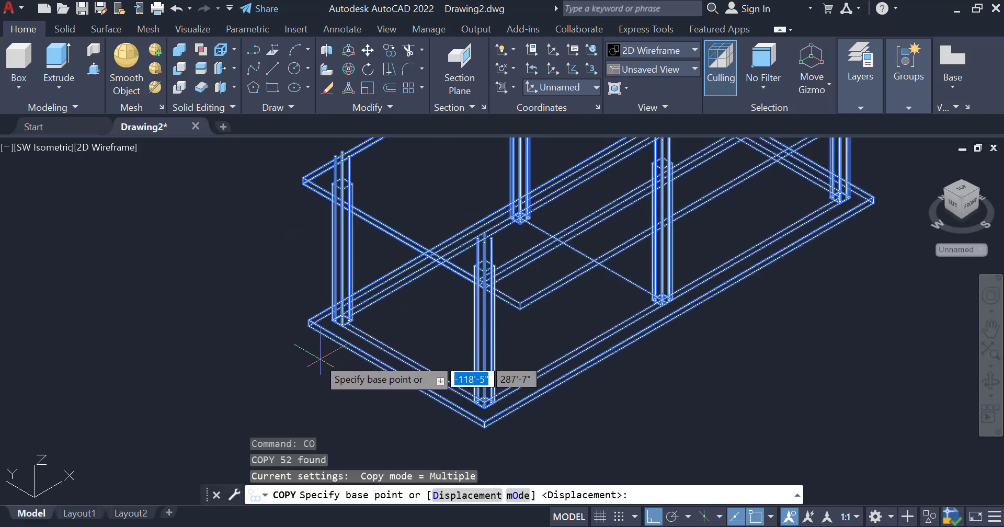
scroll(310, 322, up, 3)
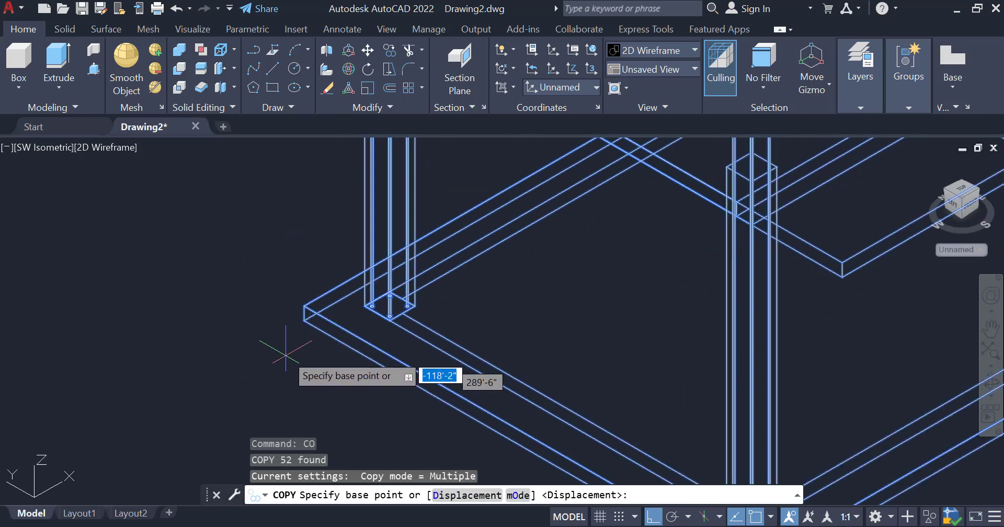
click(304, 320)
scroll(292, 334, down, 5)
scroll(274, 268, up, 4)
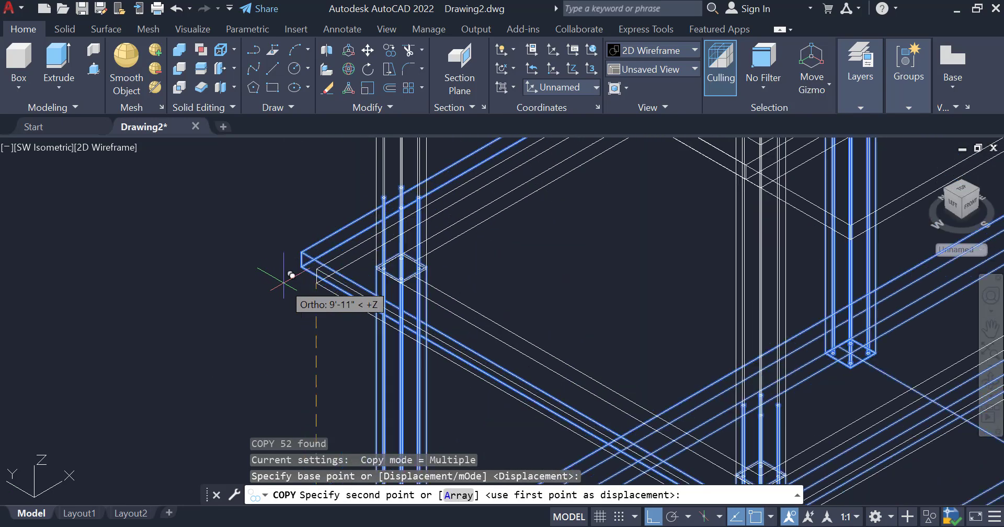
click(311, 257)
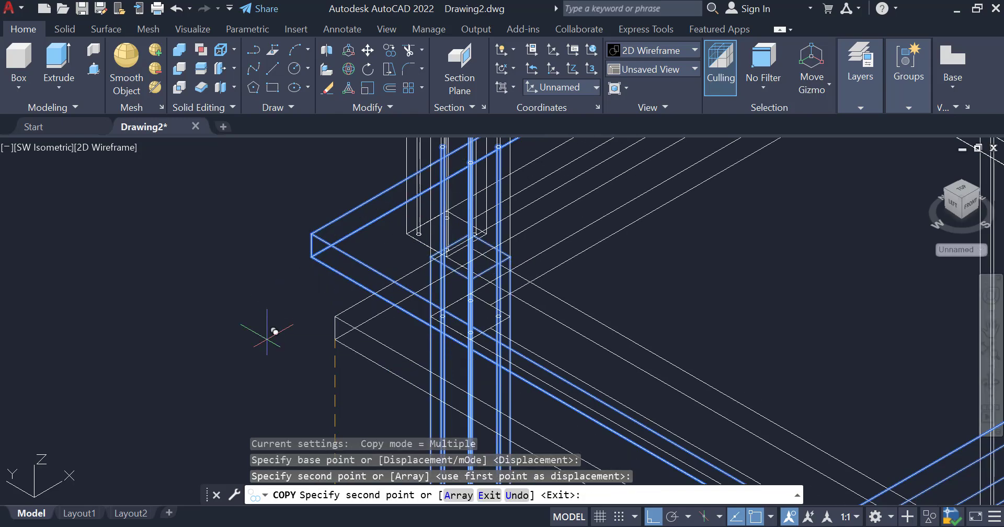
Step: Place two more copies of the storey straight above, stacking them into a four-storey frame
scroll(268, 324, down, 6)
scroll(157, 285, up, 5)
key(Escape)
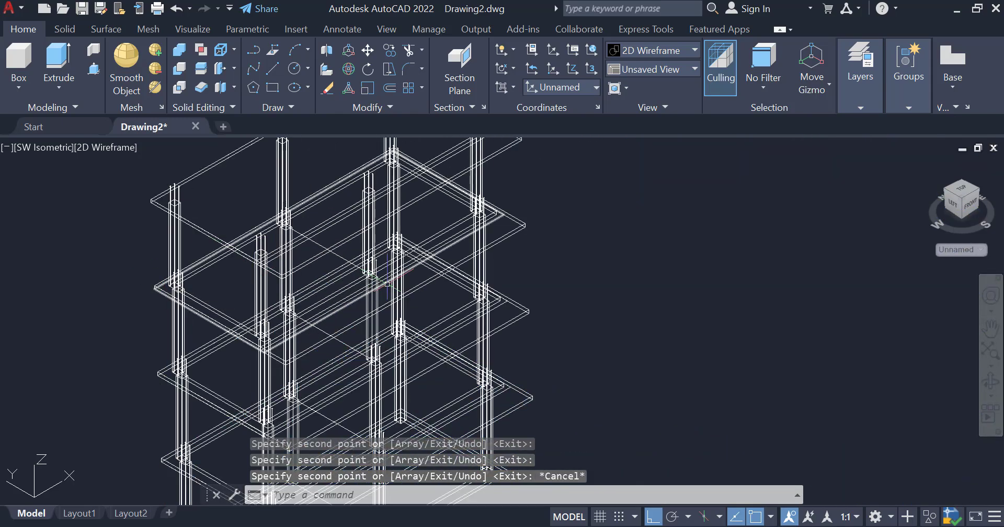
Step: Switch the viewport's visual style to Realistic
scroll(509, 293, down, 6)
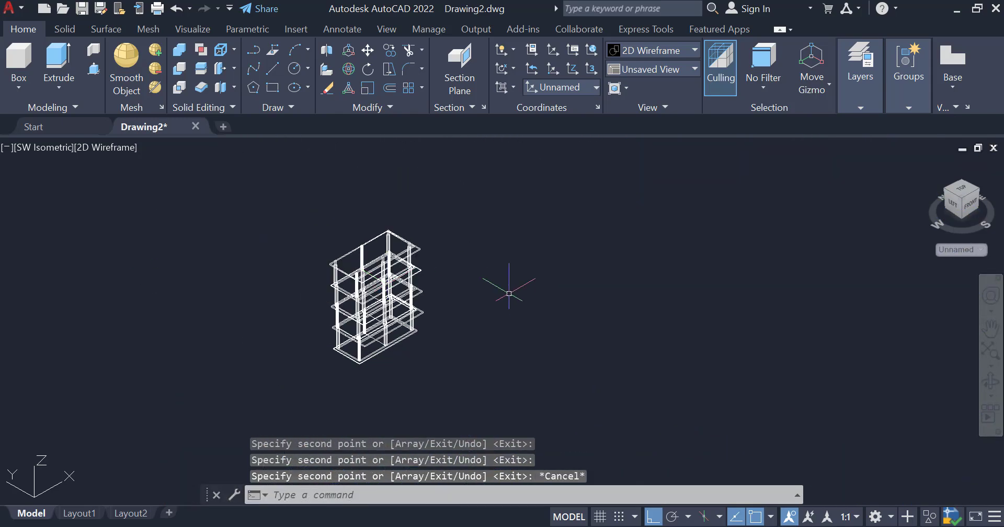
click(107, 147)
click(157, 243)
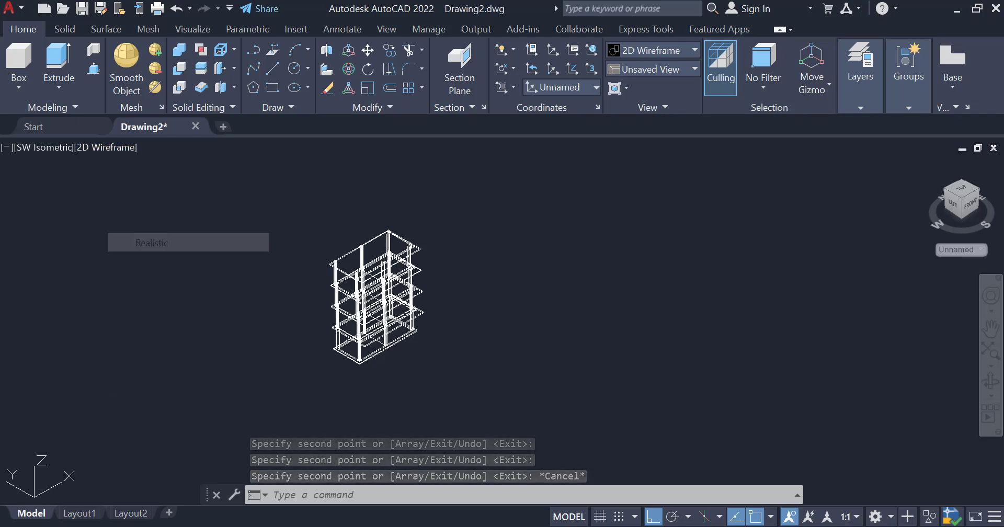
scroll(335, 305, up, 5)
shift+middle_drag(544, 291, 582, 282)
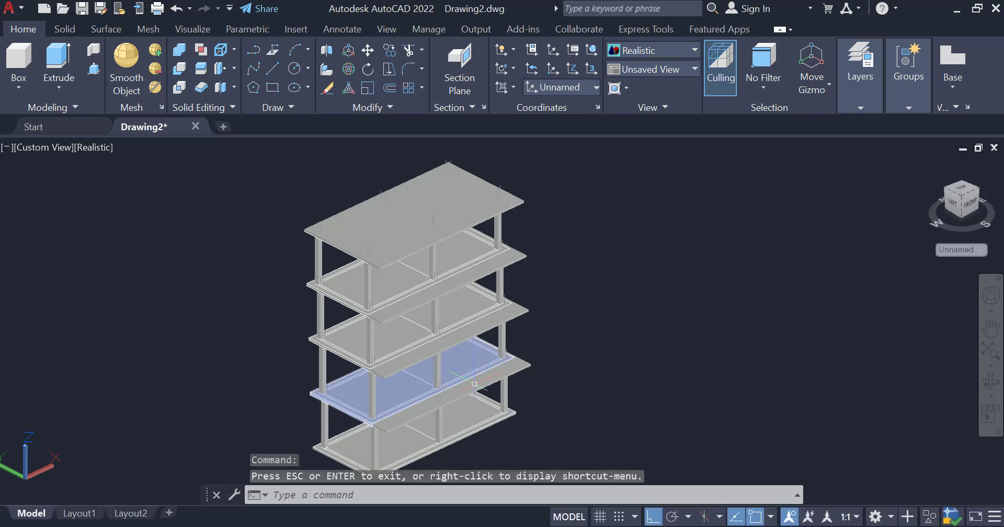
scroll(473, 366, up, 5)
scroll(492, 362, down, 5)
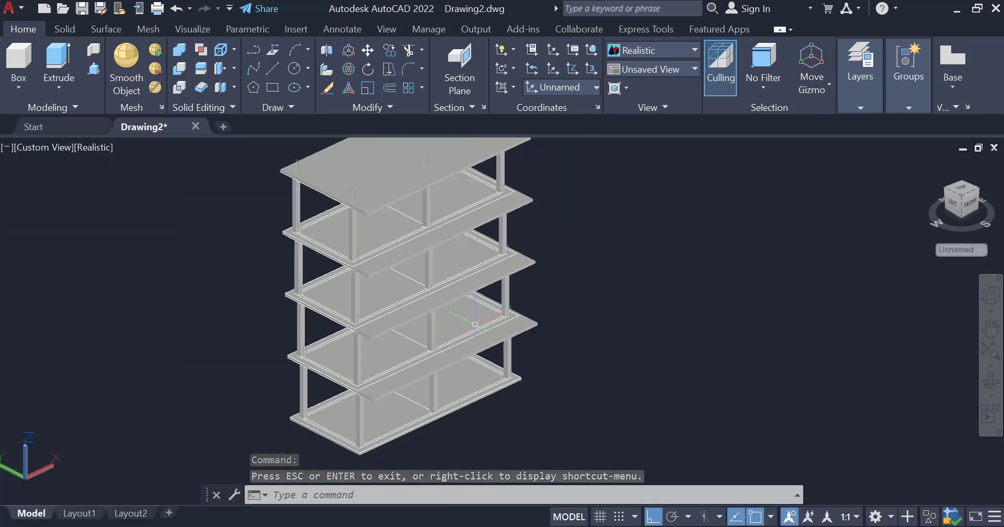